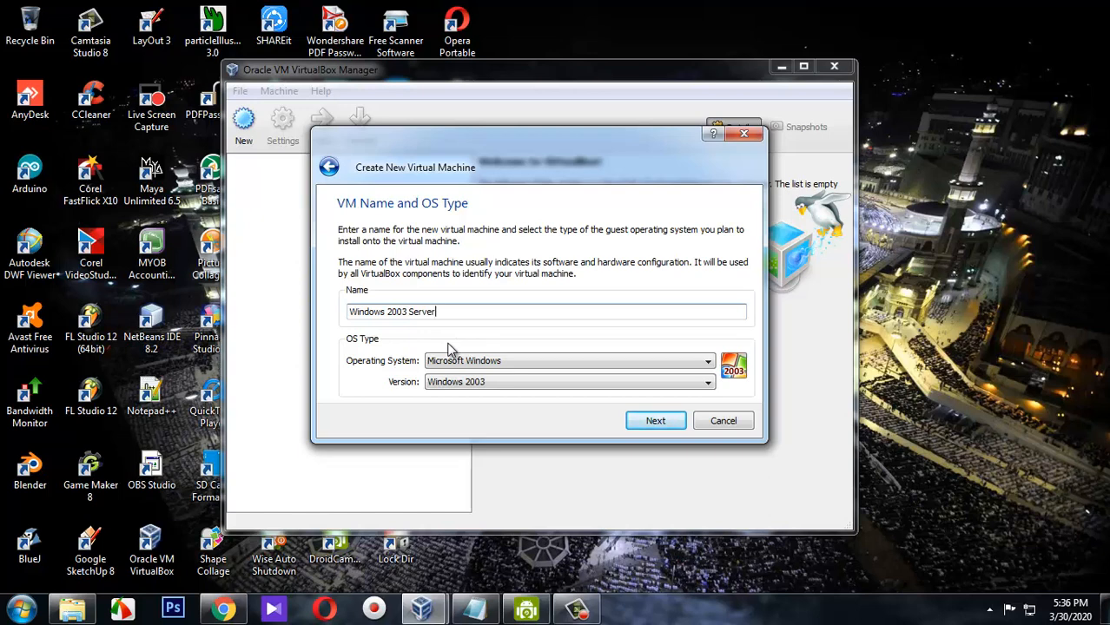
# Browse the Linux, Solaris and Other operating system types and their version lists
pyautogui.click(531, 363)
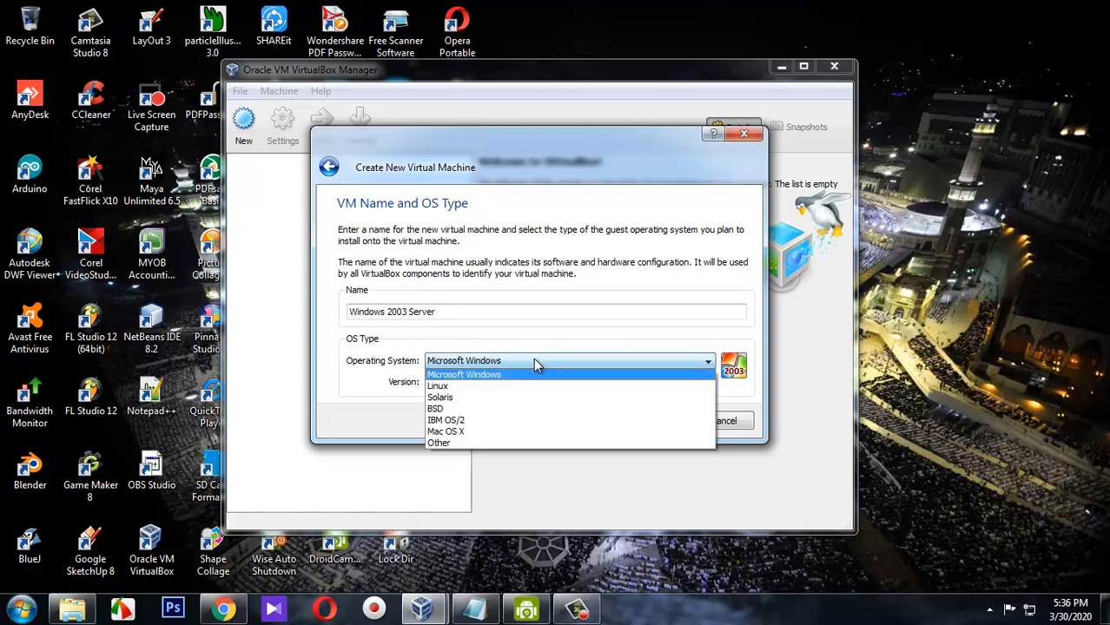
pyautogui.click(479, 386)
pyautogui.click(476, 382)
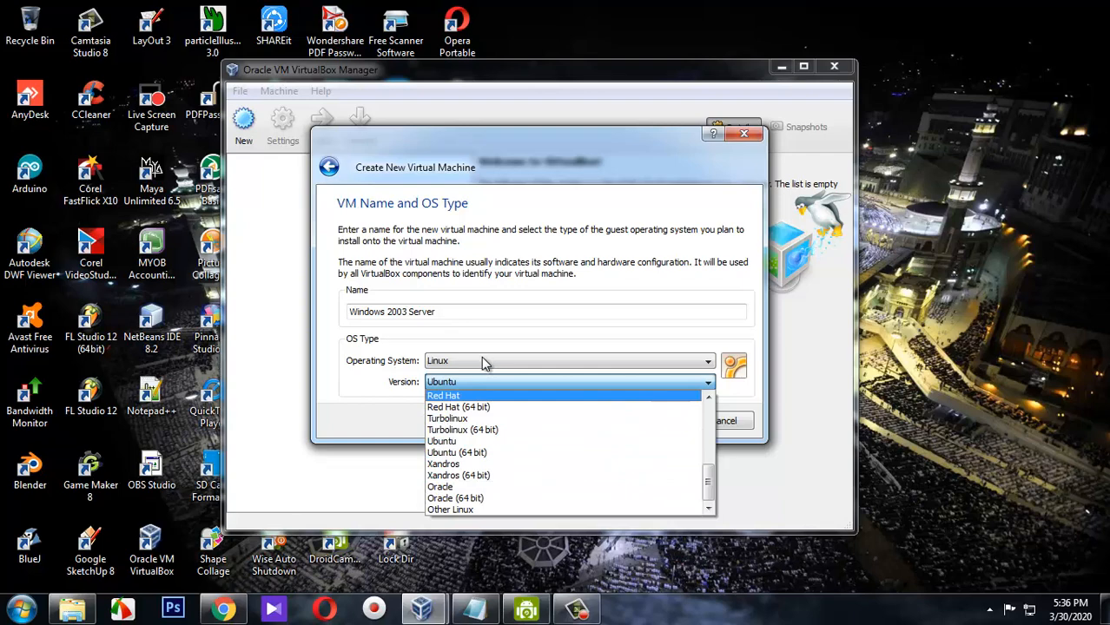
pyautogui.click(484, 363)
pyautogui.click(483, 365)
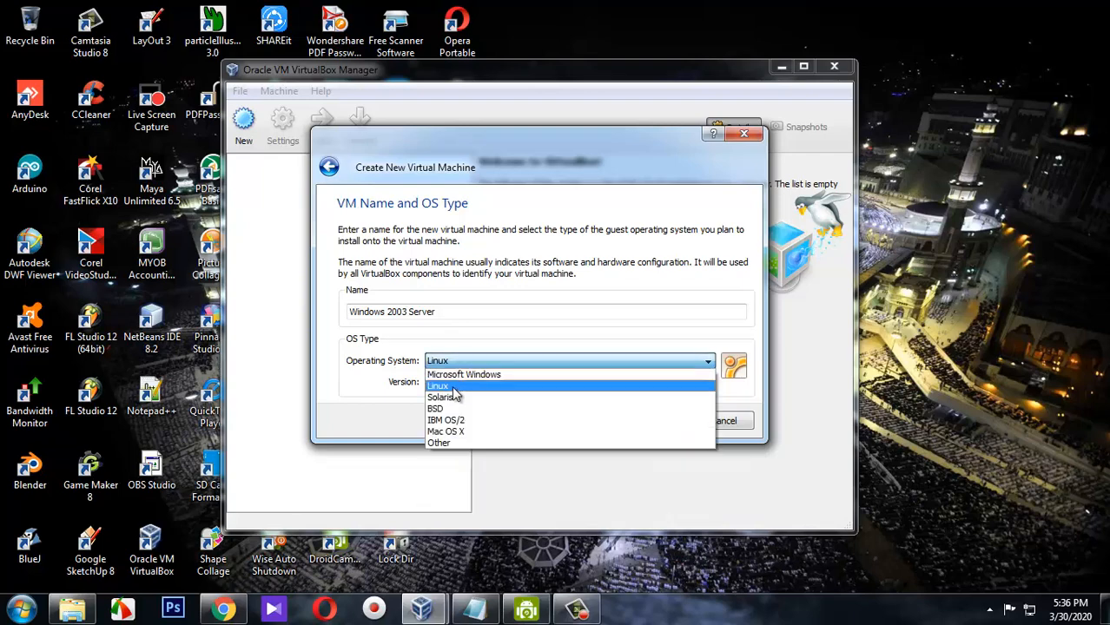
pyautogui.click(454, 398)
pyautogui.click(471, 383)
pyautogui.click(470, 363)
pyautogui.click(470, 364)
pyautogui.click(454, 443)
pyautogui.click(475, 385)
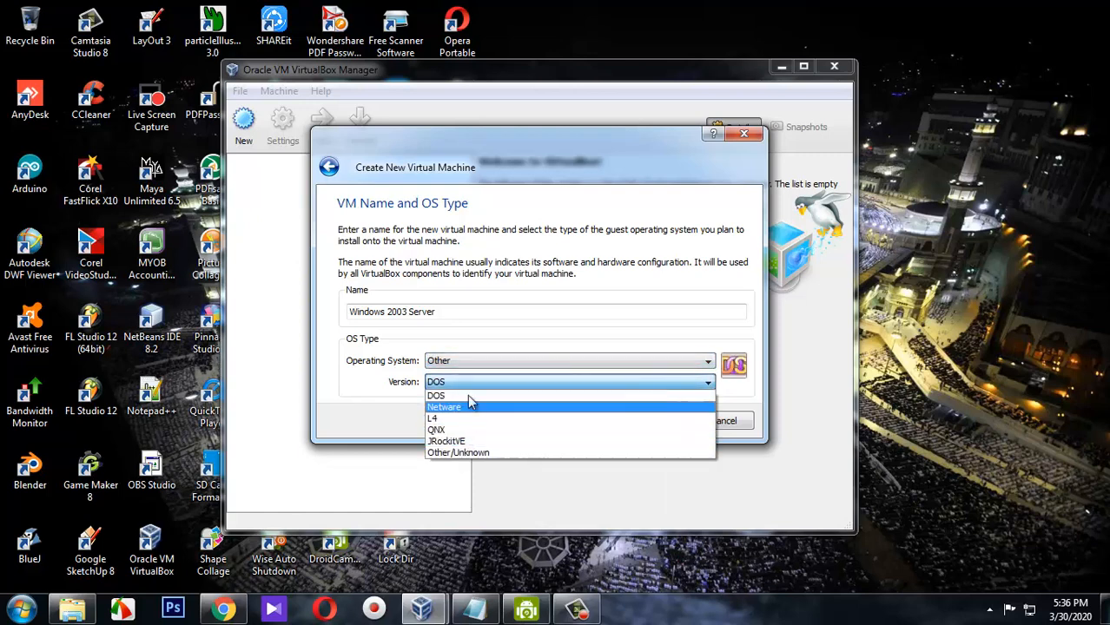
pyautogui.click(474, 364)
# Choose Microsoft Windows with version Windows 2003 and continue to the memory step
pyautogui.click(474, 363)
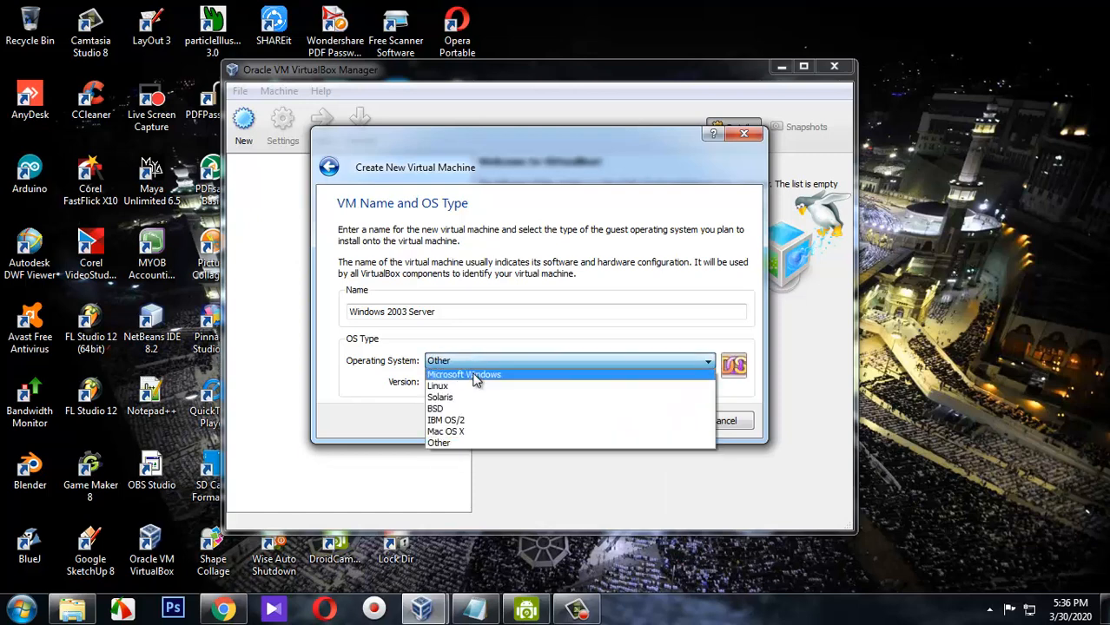
pyautogui.click(475, 374)
pyautogui.click(478, 384)
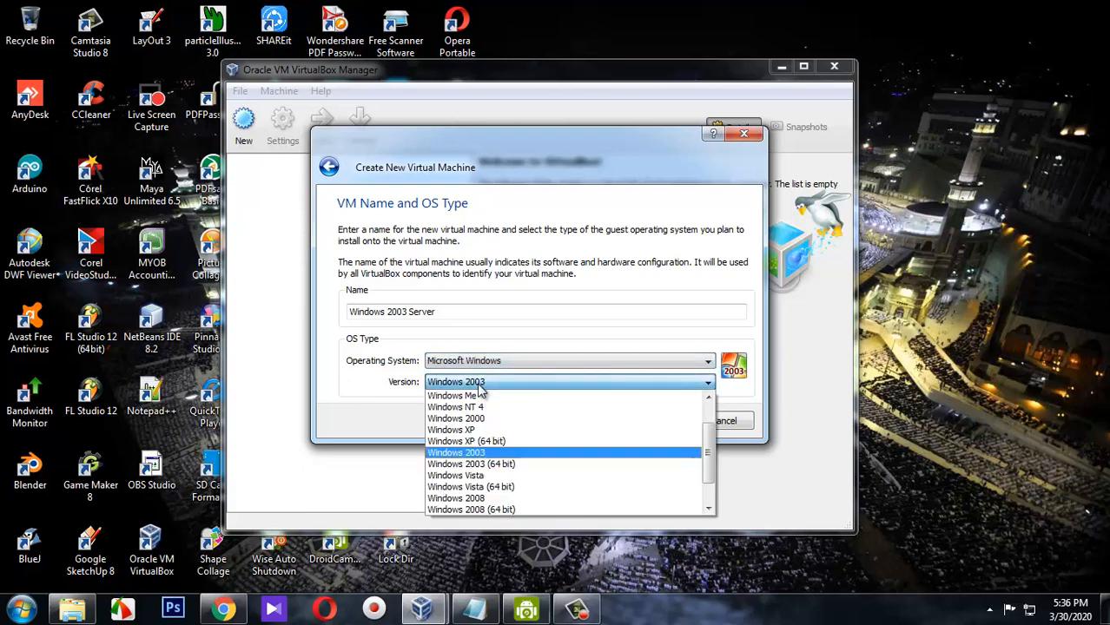
pyautogui.click(508, 455)
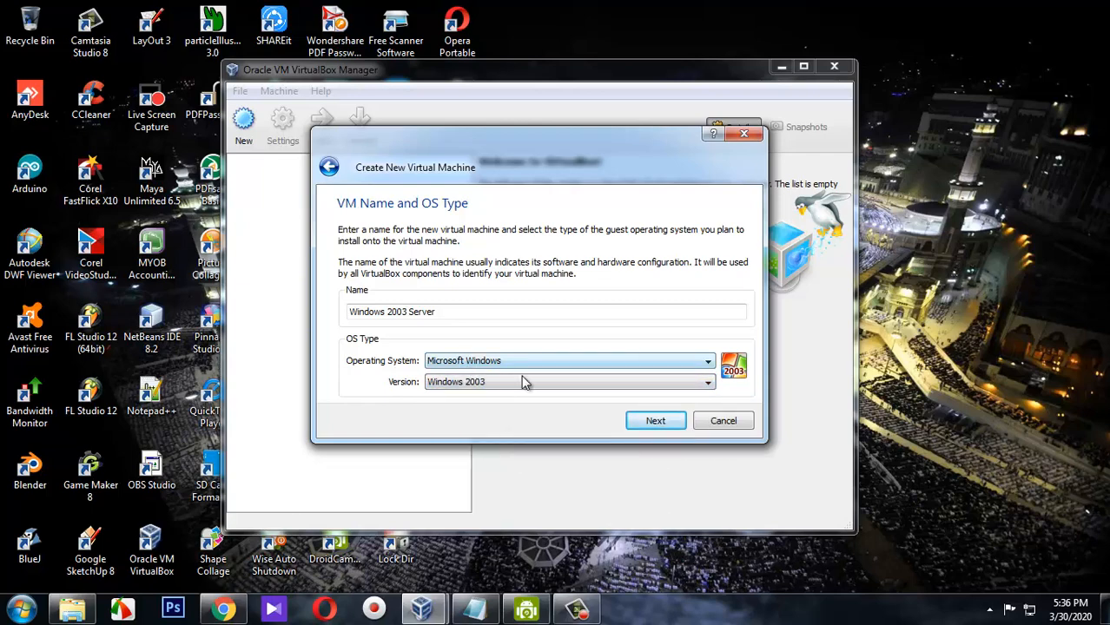
pyautogui.click(652, 422)
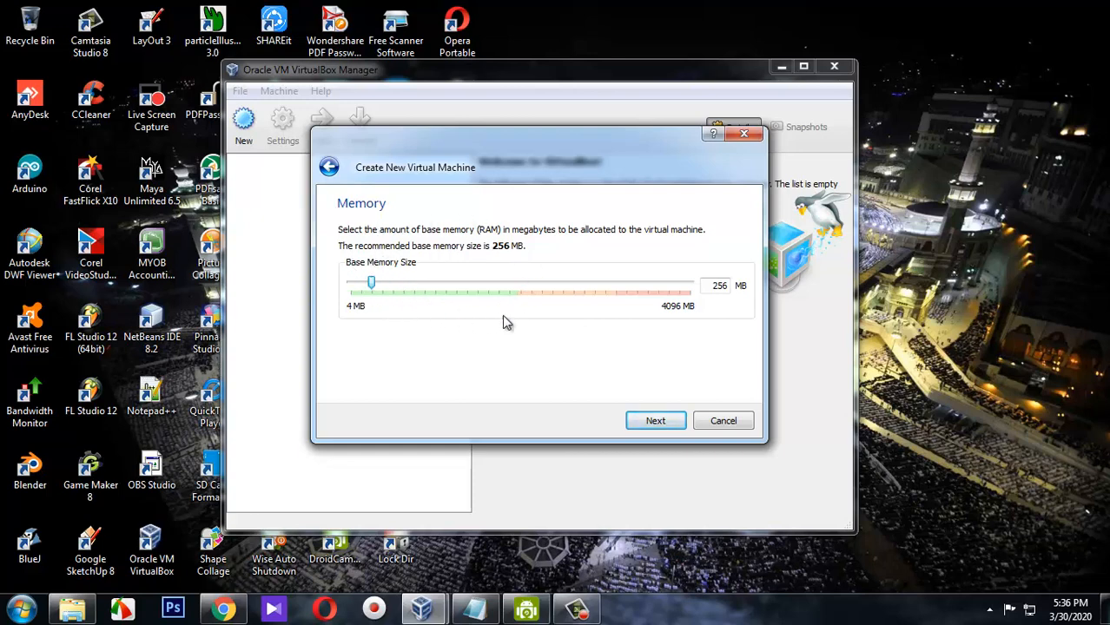
# Replace the 256 MB base memory with 512 MB and continue to the hard disk step
pyautogui.moveTo(708, 286); pyautogui.dragTo(761, 289)
pyautogui.write('512')
pyautogui.click(653, 423)
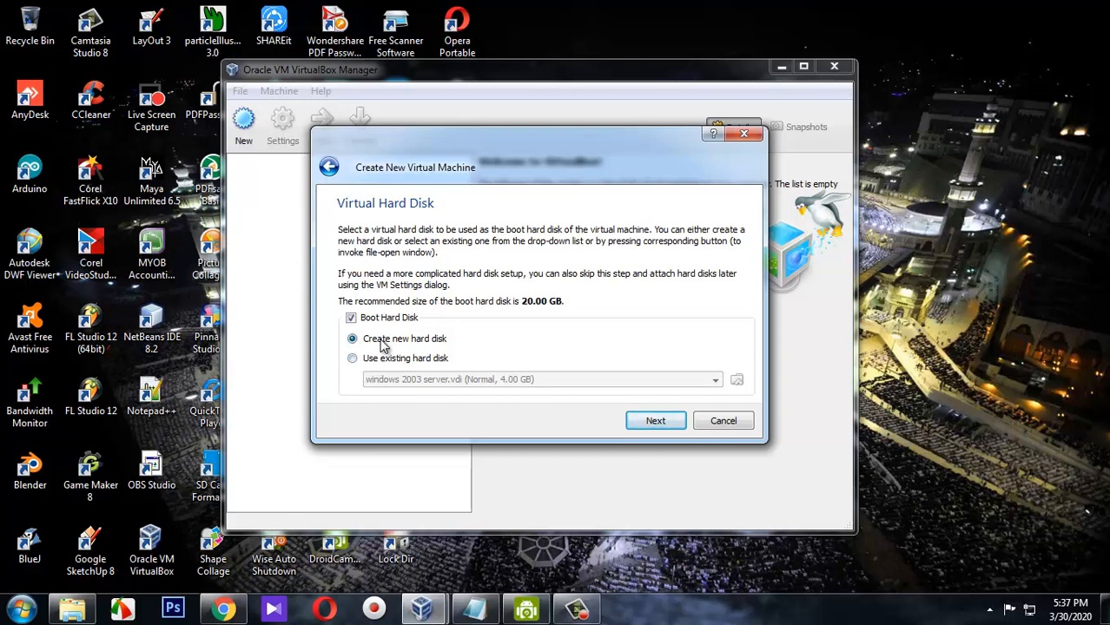
# Create a new dynamically expanding disk and bring up the location file chooser
pyautogui.click(650, 420)
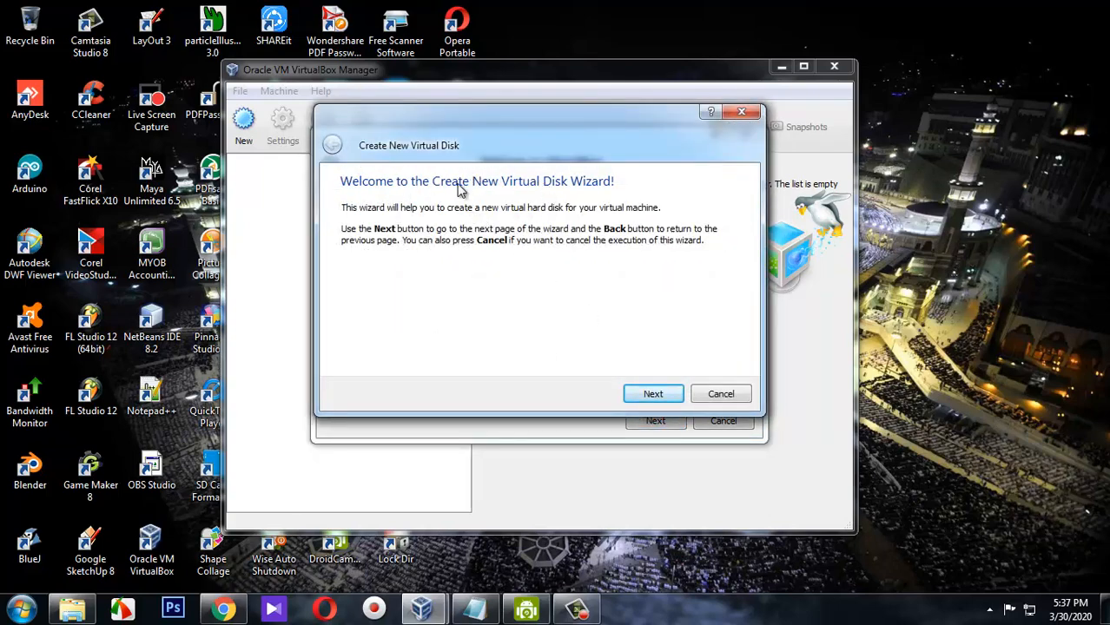
pyautogui.click(649, 394)
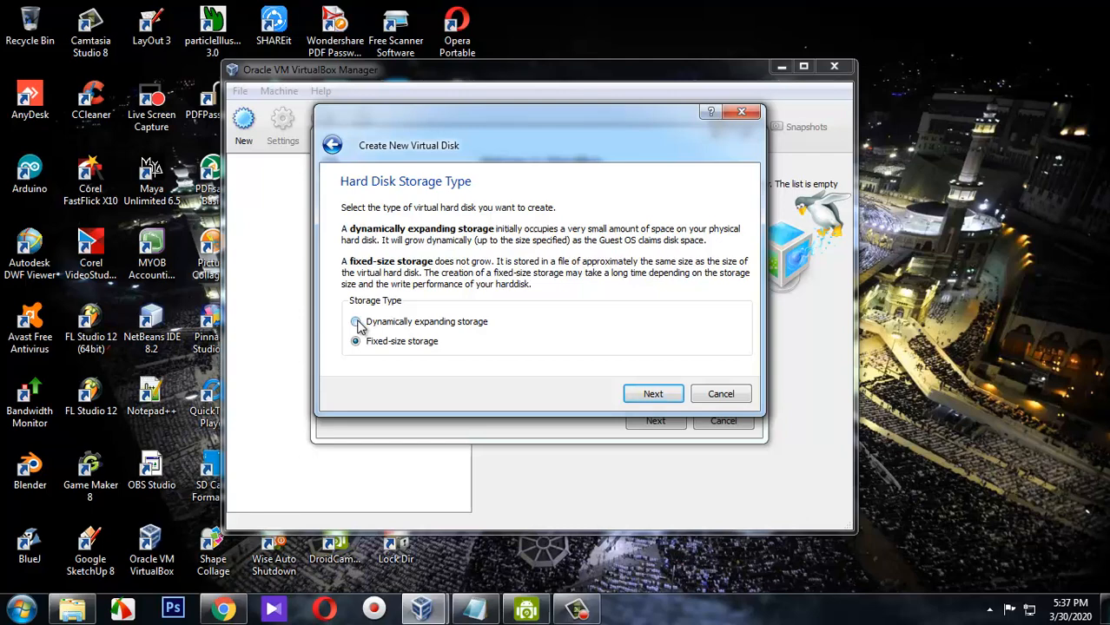
pyautogui.click(357, 322)
pyautogui.click(653, 394)
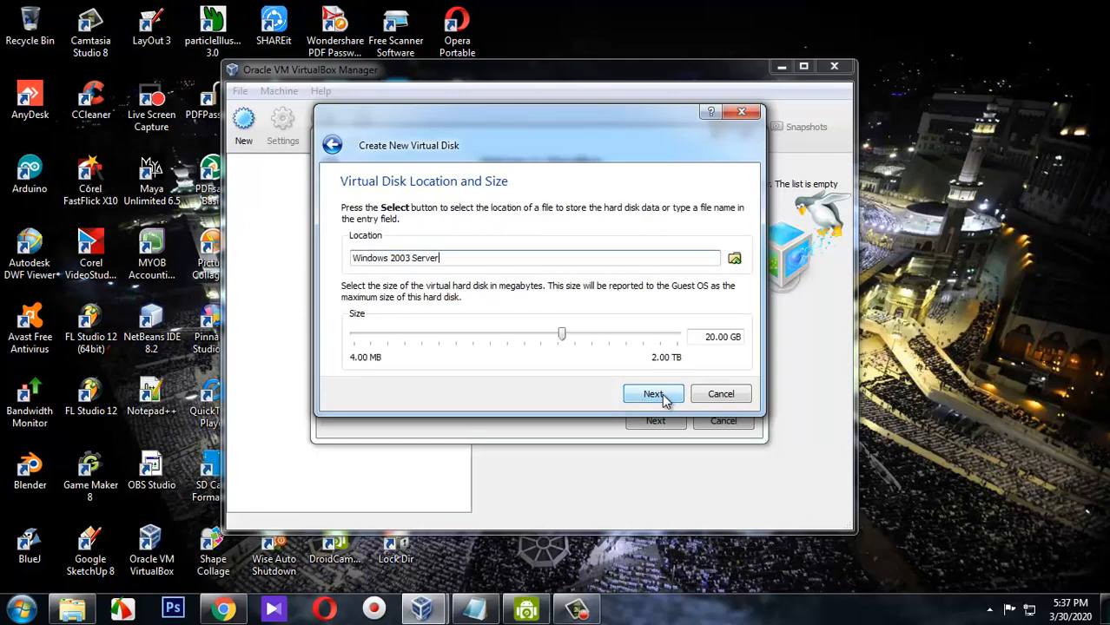
pyautogui.click(735, 258)
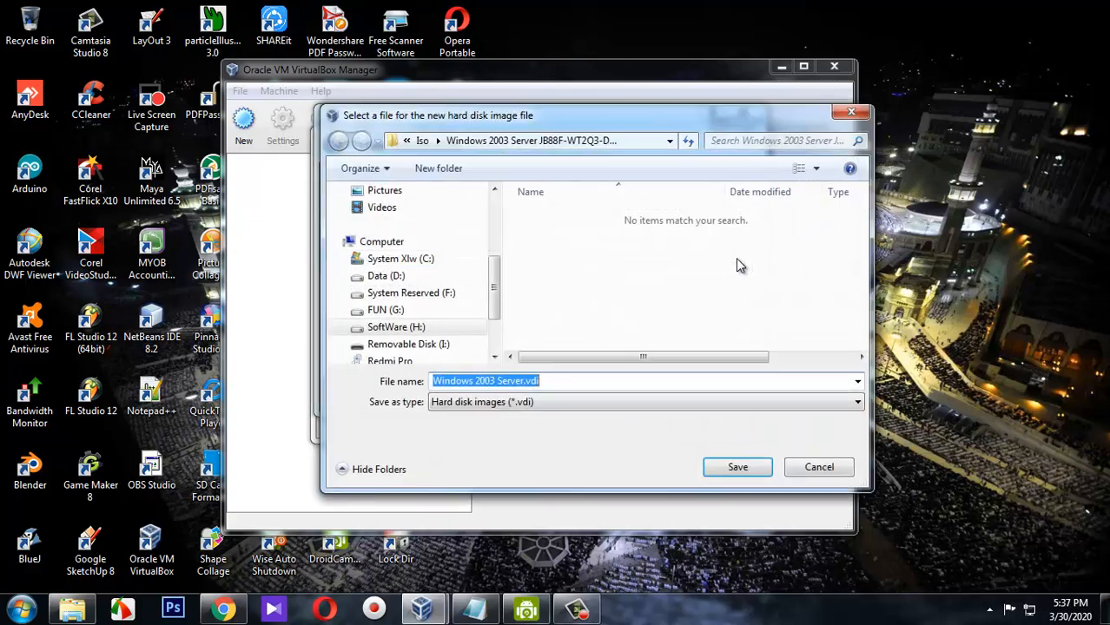
# Save the disk as windows 2003 server.vdi in D:\VirtualBox, replacing the existing file
pyautogui.moveTo(491, 279); pyautogui.dragTo(494, 311)
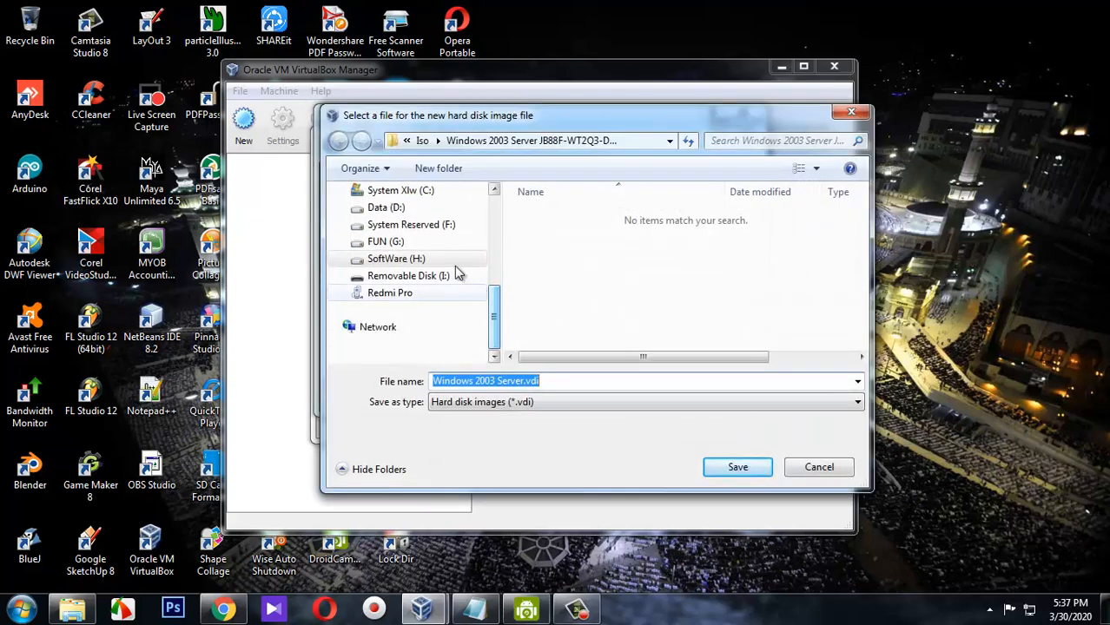
pyautogui.click(392, 213)
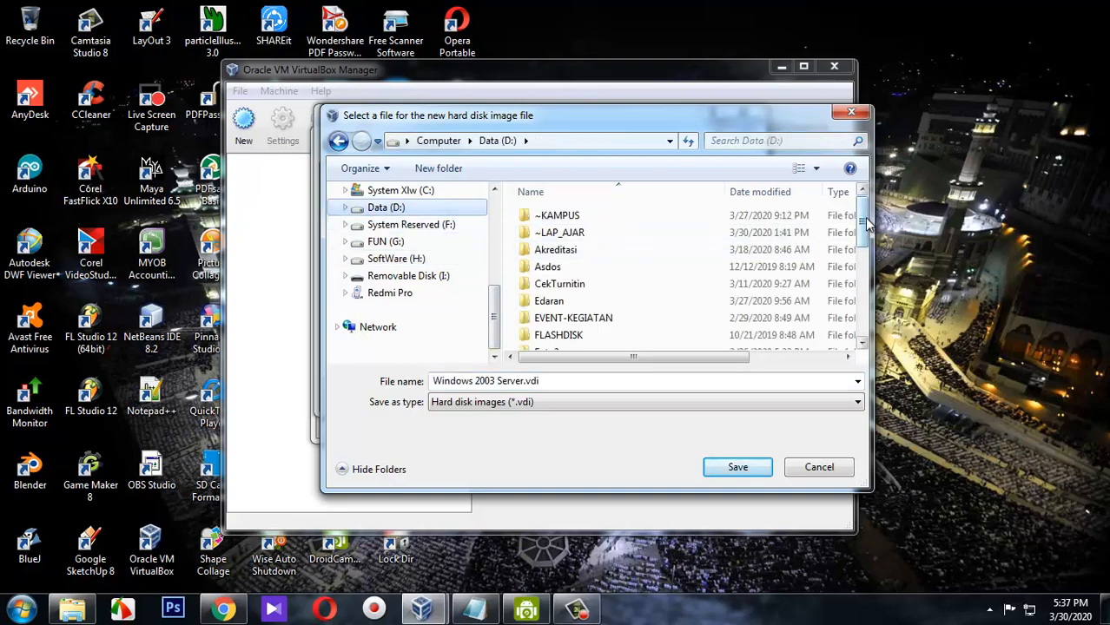
pyautogui.scroll(-3, 712, 245)
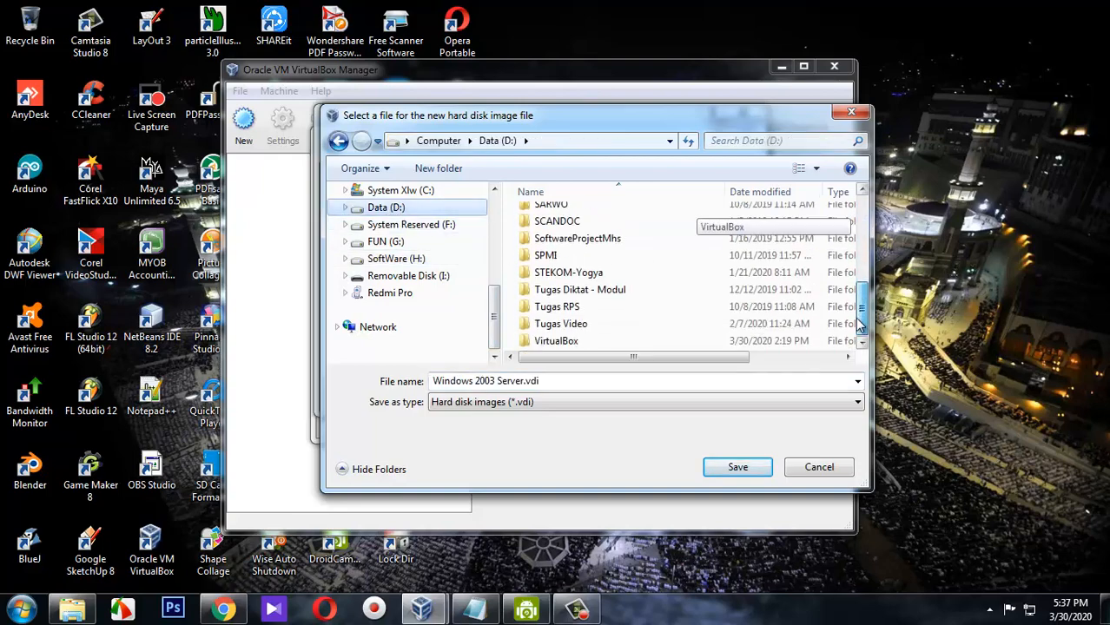
pyautogui.doubleClick(549, 341)
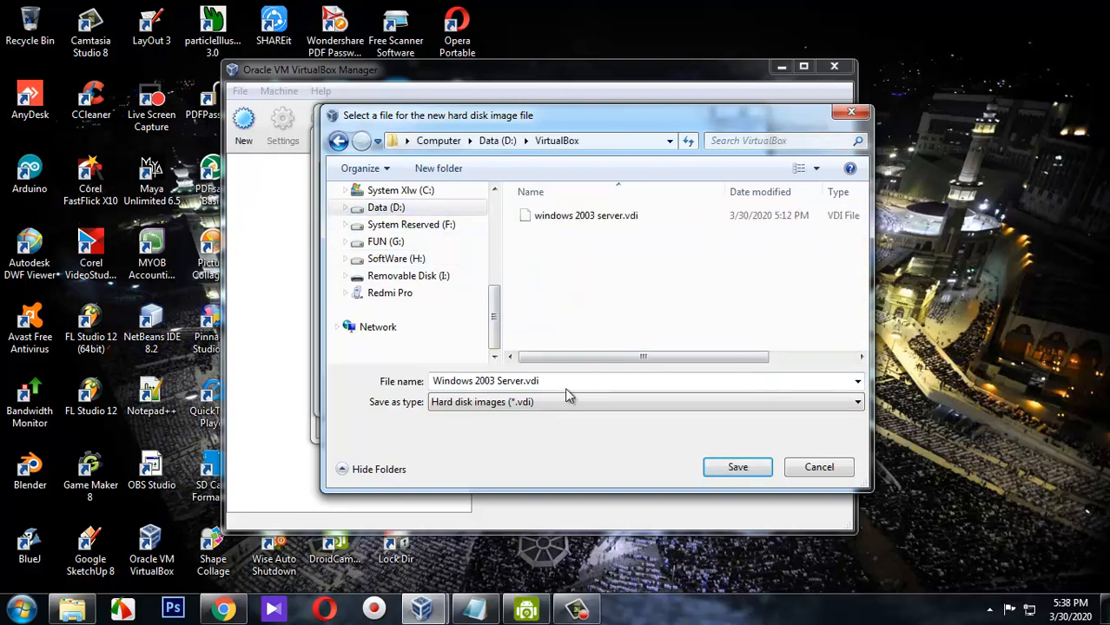
pyautogui.click(581, 380)
pyautogui.click(736, 467)
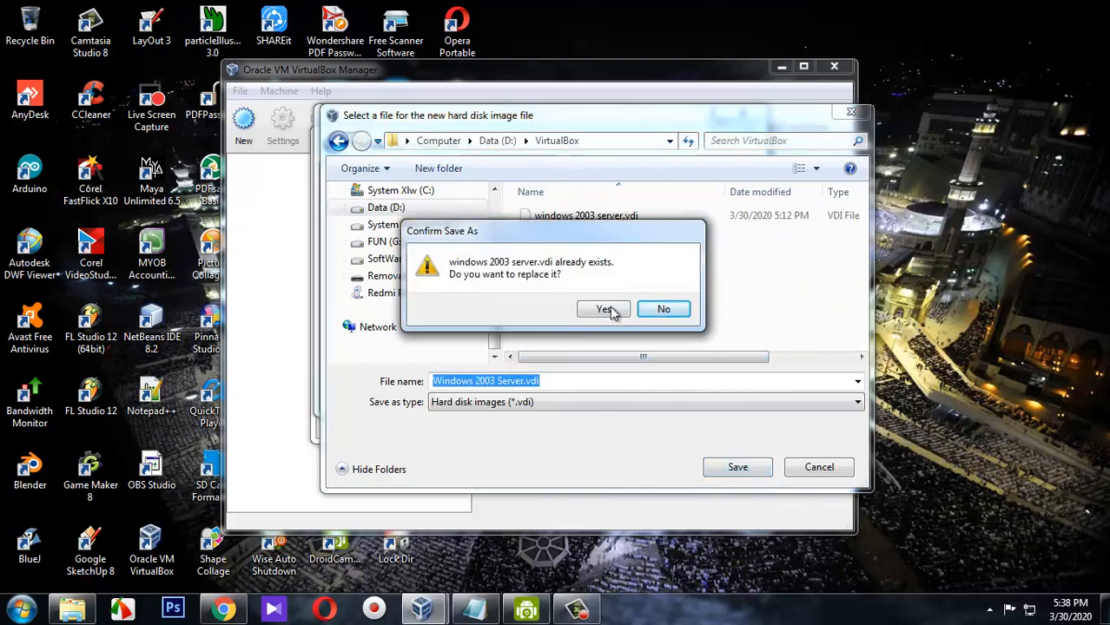
pyautogui.click(605, 310)
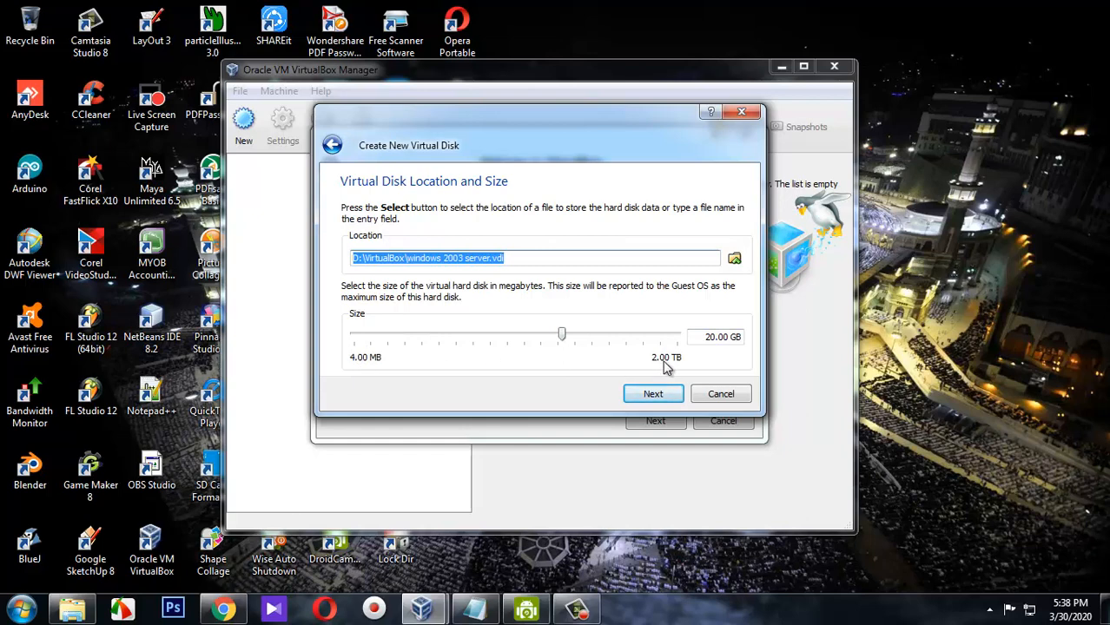
# Set the disk size to 4 GB, try creating it, and dismiss the already-exists error
pyautogui.moveTo(563, 336); pyautogui.dragTo(527, 341)
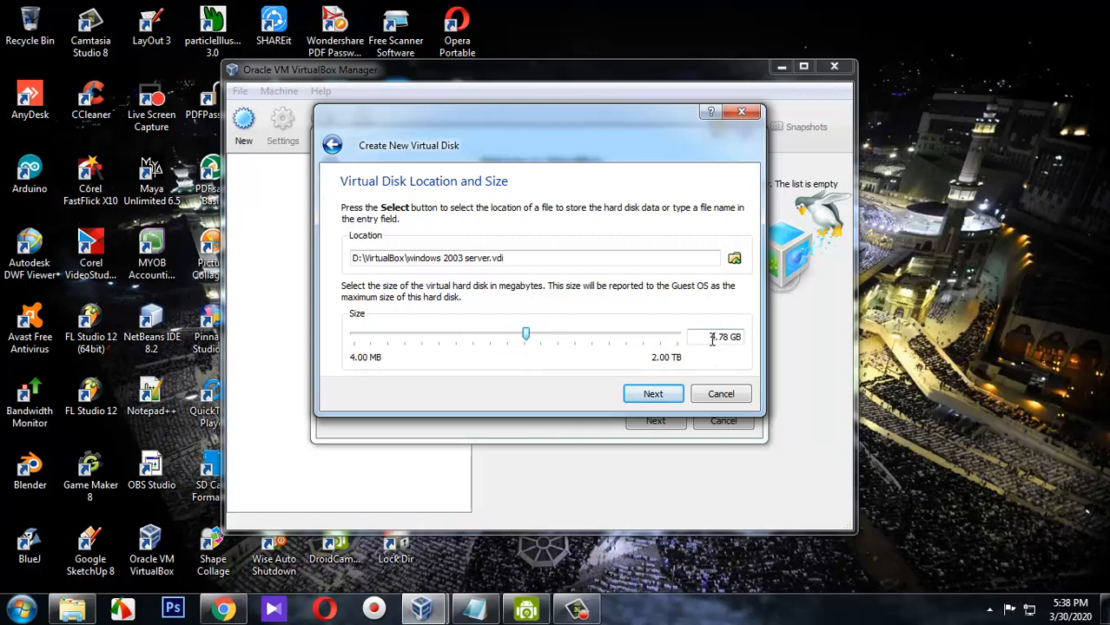
pyautogui.write('4')
pyautogui.click(653, 395)
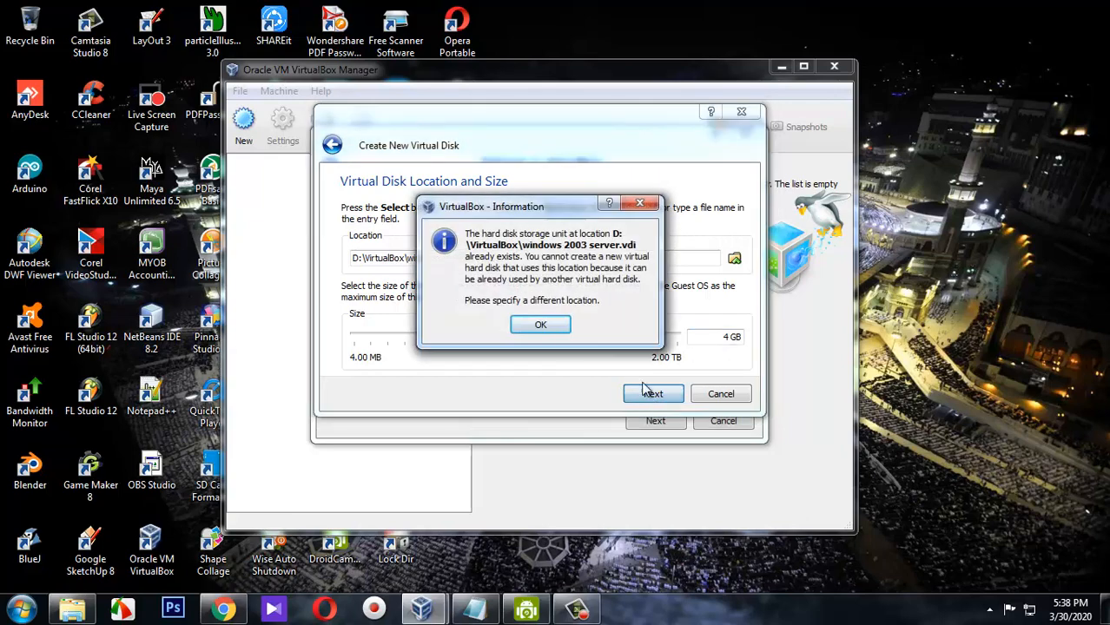
pyautogui.click(543, 325)
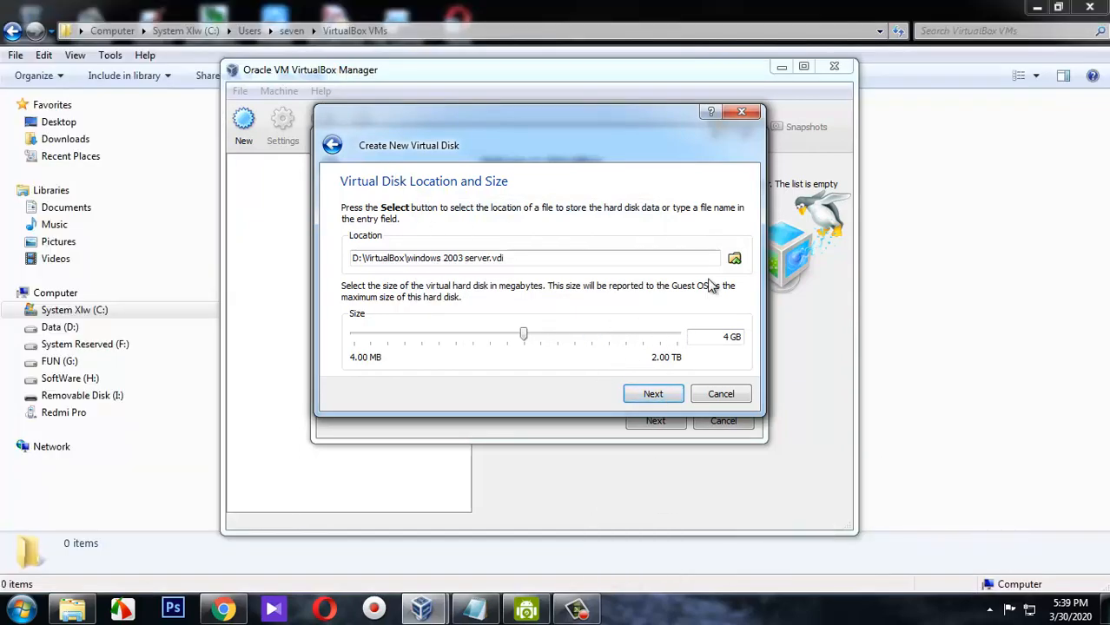
# Retry saving the disk to the same file, replacing it, but hit the already-exists error again
pyautogui.click(656, 394)
pyautogui.click(540, 326)
pyautogui.click(734, 261)
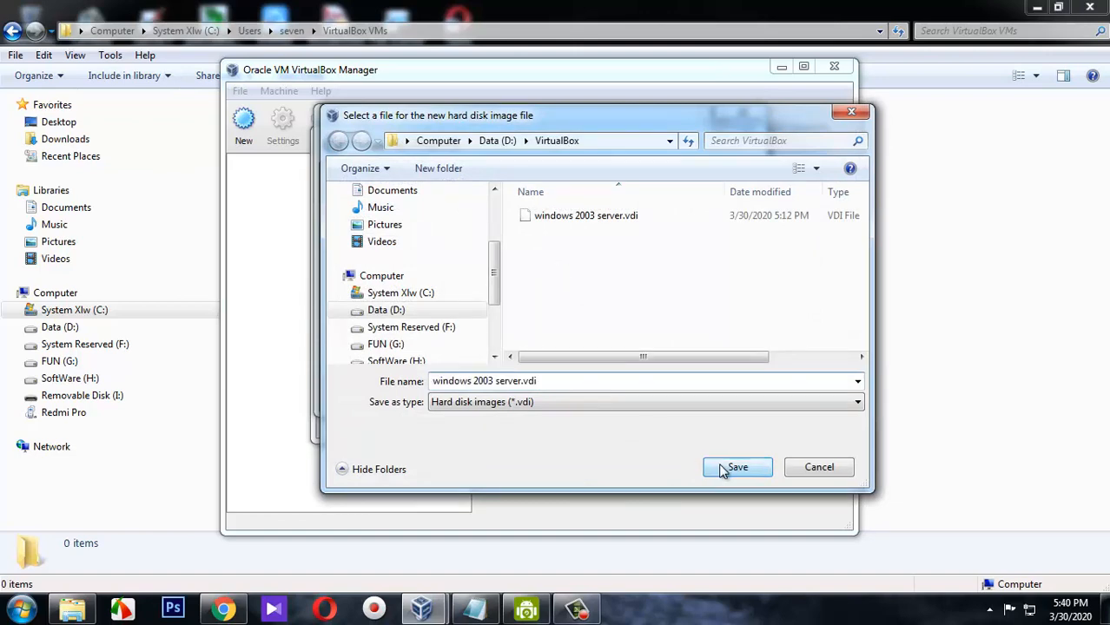
pyautogui.click(726, 467)
pyautogui.click(606, 310)
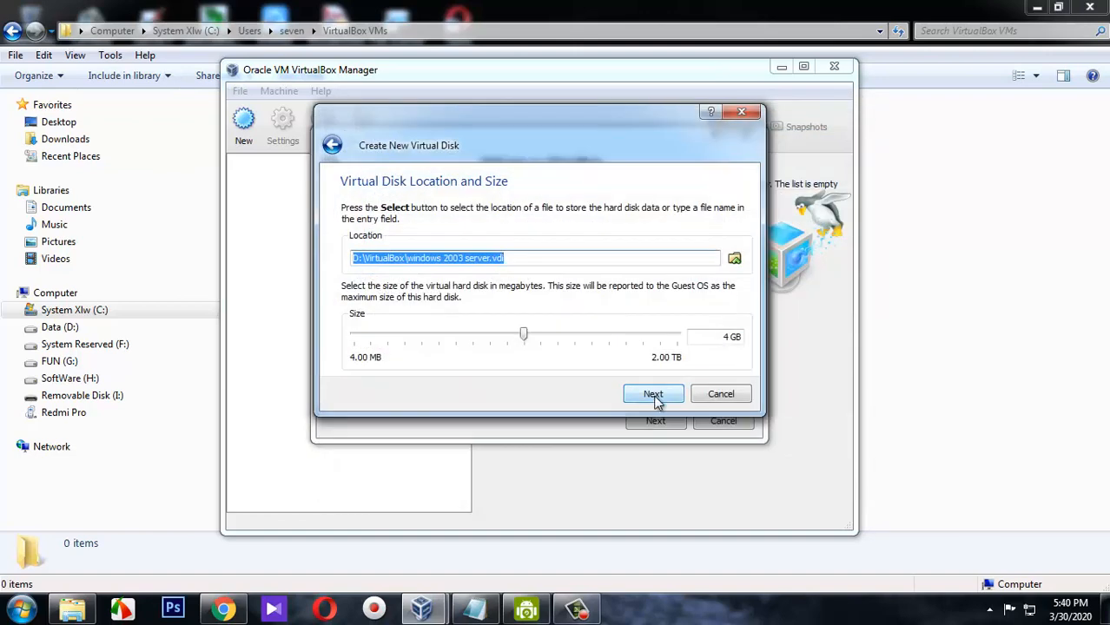
pyautogui.click(651, 395)
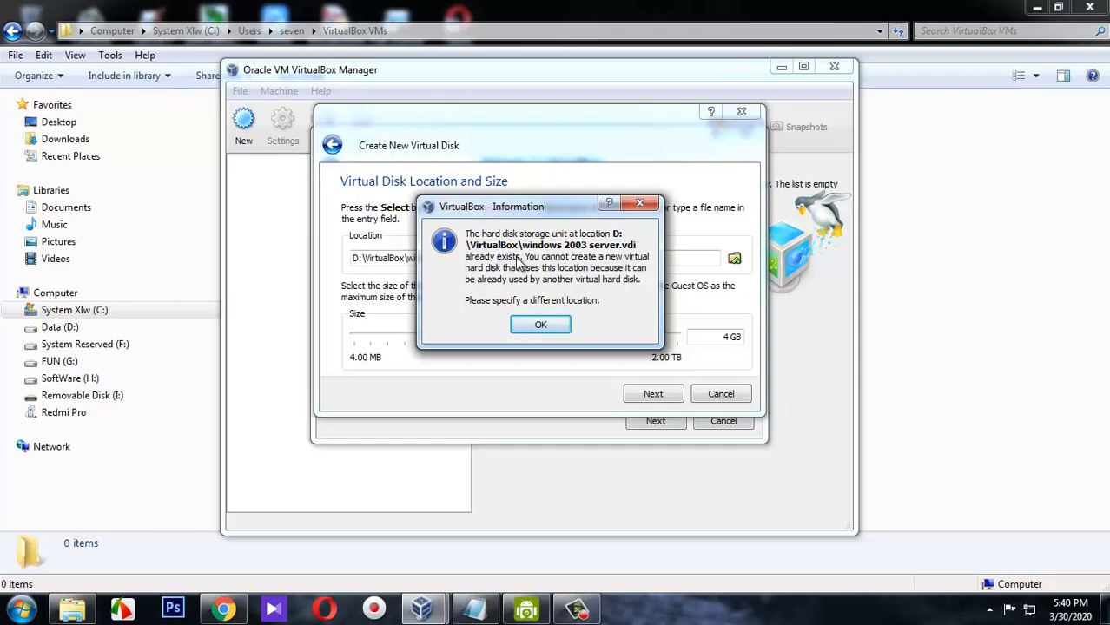
pyautogui.click(545, 327)
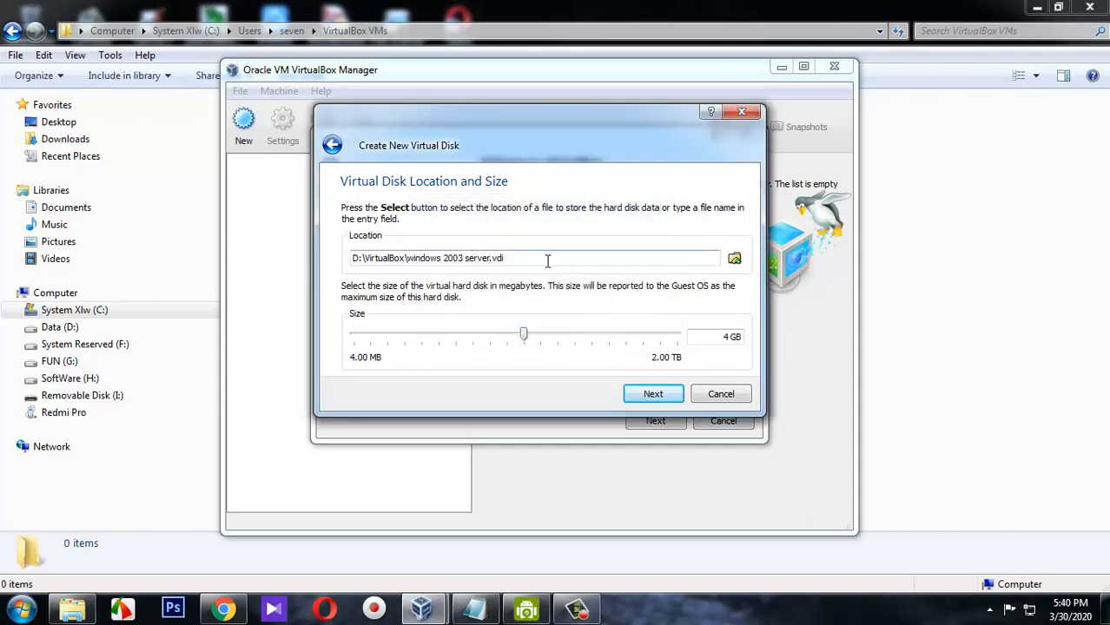
# Cancel the disk and new machine wizards and close VirtualBox Manager
pyautogui.click(721, 394)
pyautogui.click(721, 421)
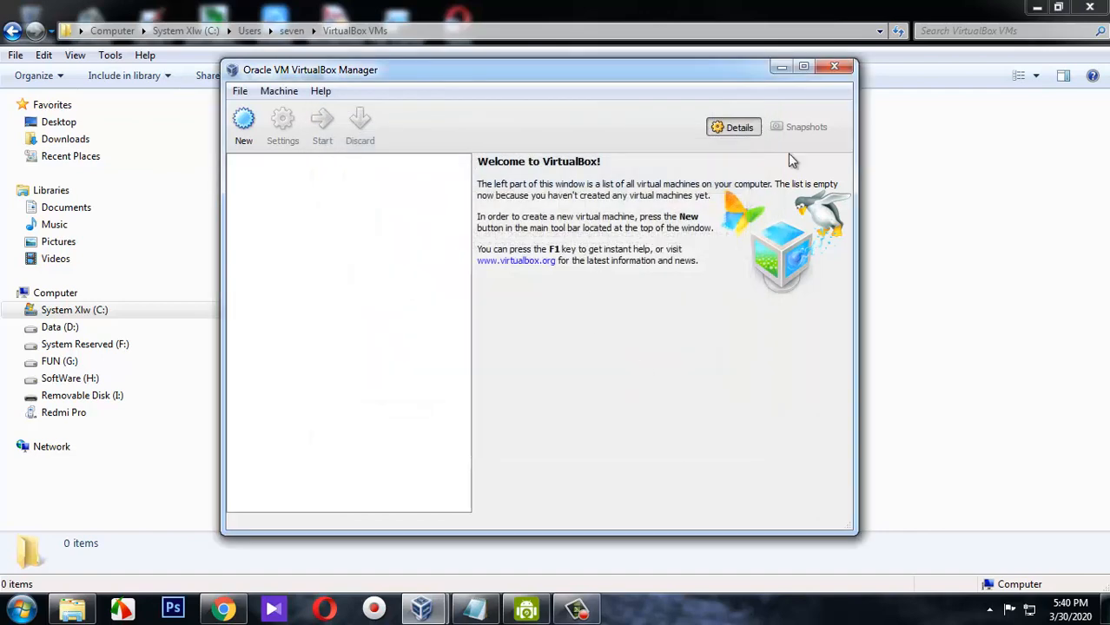
pyautogui.click(835, 67)
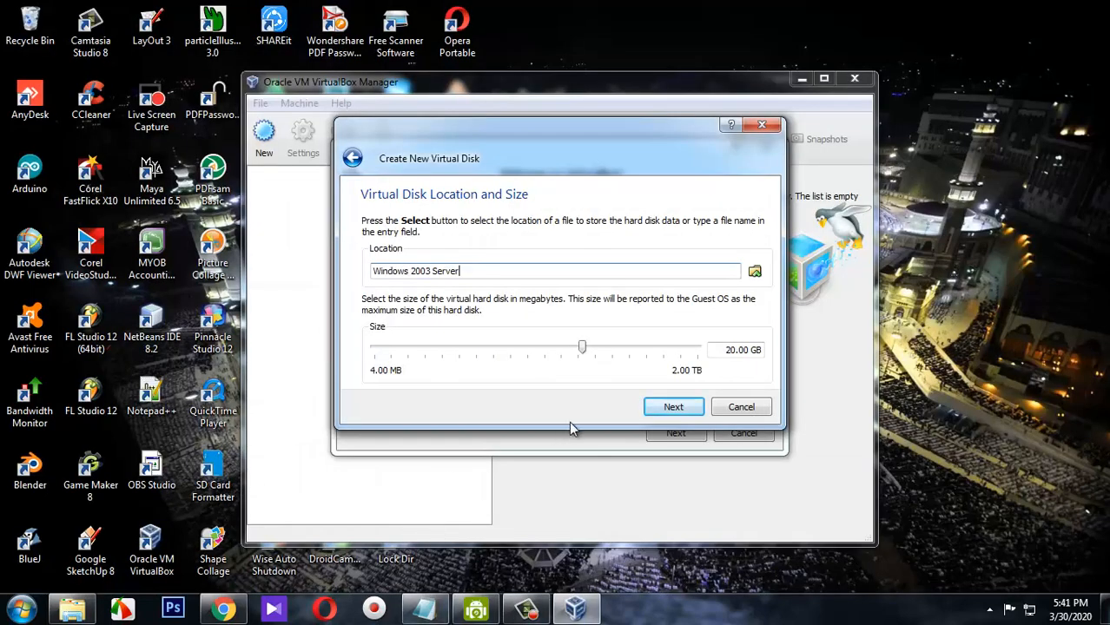
# Change the disk size from 20.00 GB to 4 GB and finish creating the Windows 2003 Server VM
pyautogui.moveTo(726, 351); pyautogui.dragTo(748, 354)
pyautogui.write('4')
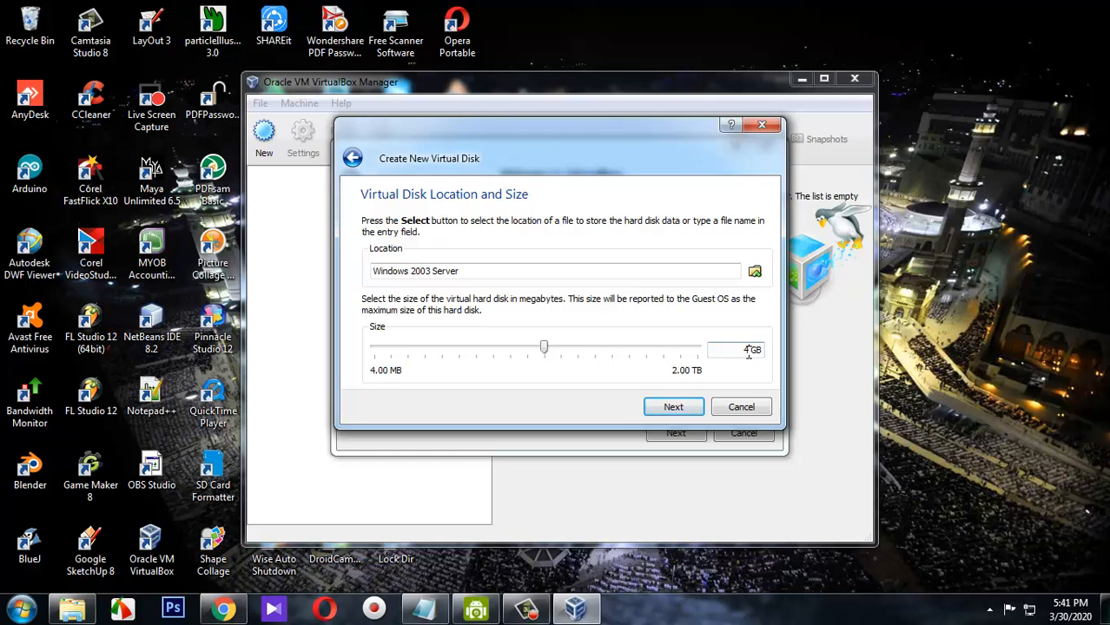
pyautogui.click(674, 408)
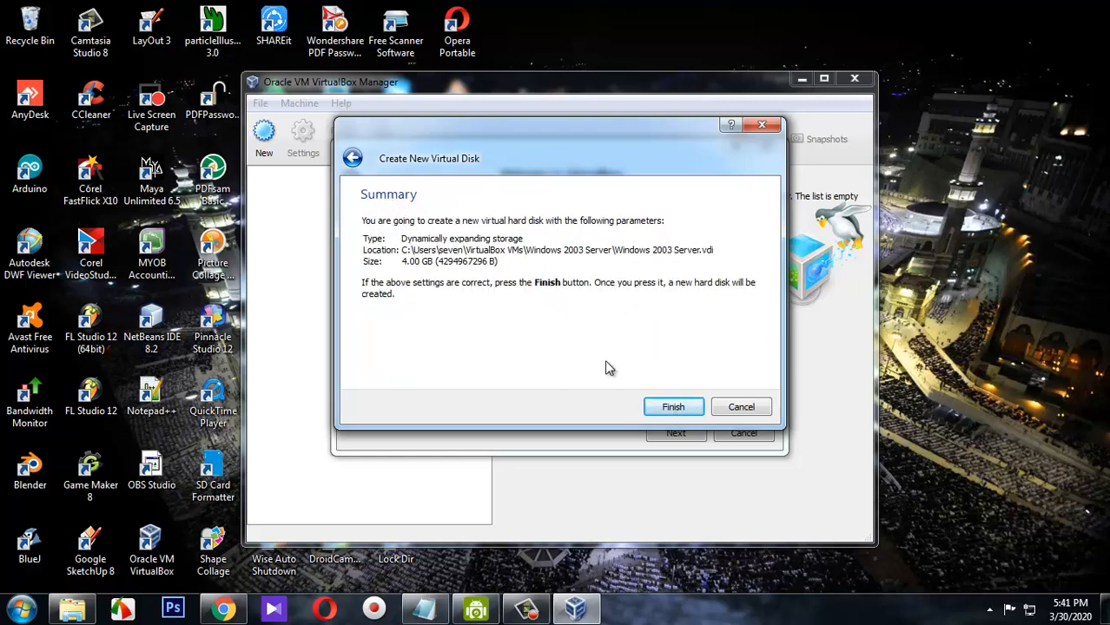
pyautogui.click(674, 409)
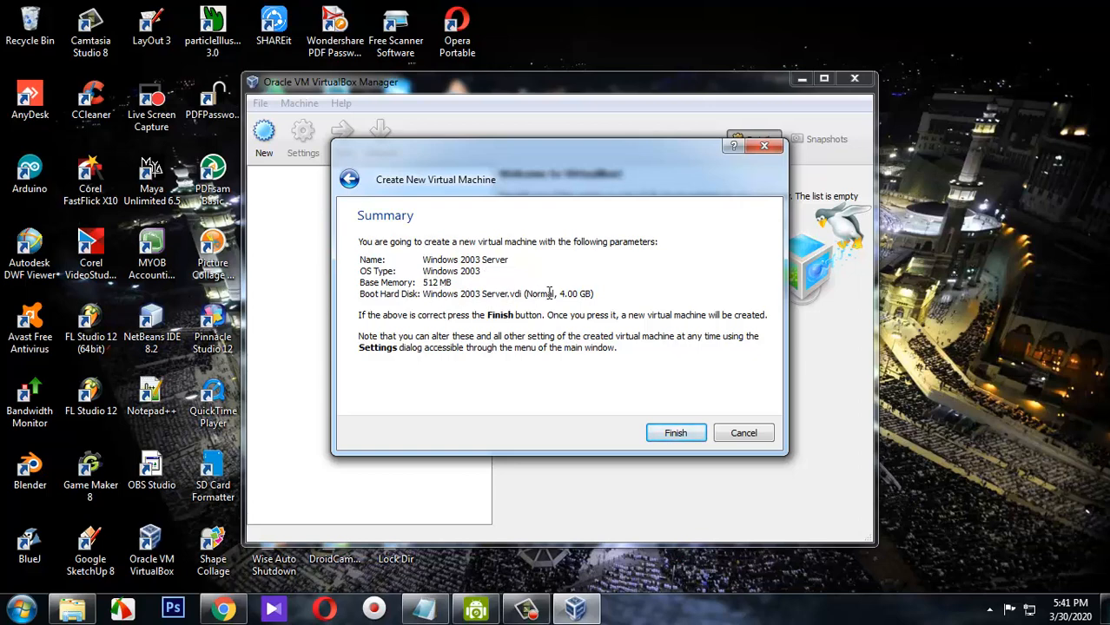
pyautogui.click(675, 434)
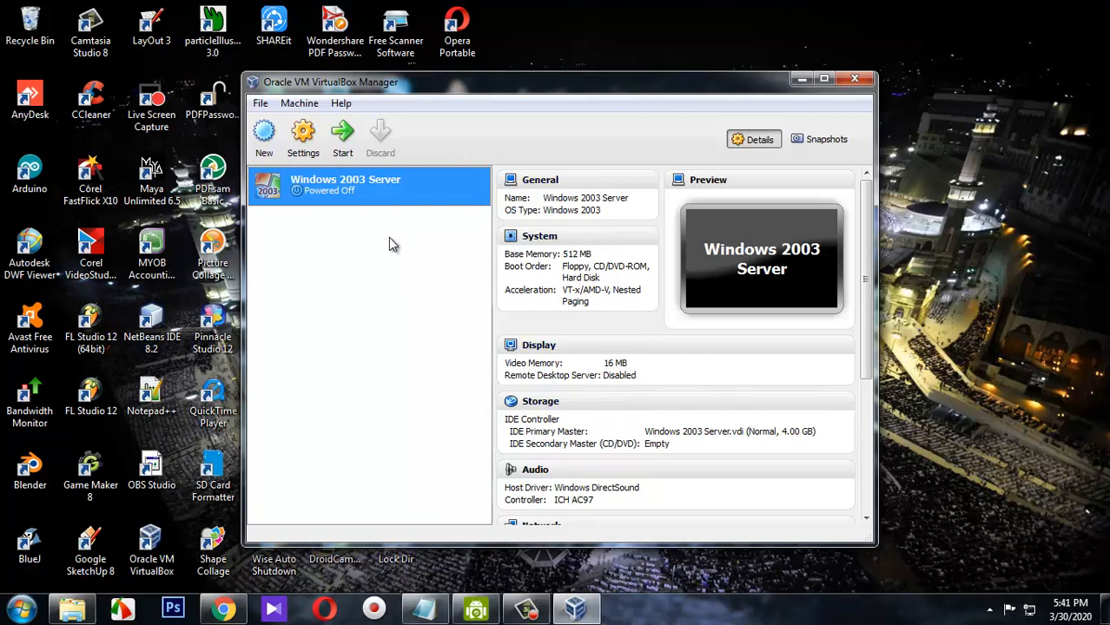
# In Windows 2003 Server's Storage settings, add a CD/DVD drive on the IDE Controller and choose a disk image
pyautogui.click(303, 142)
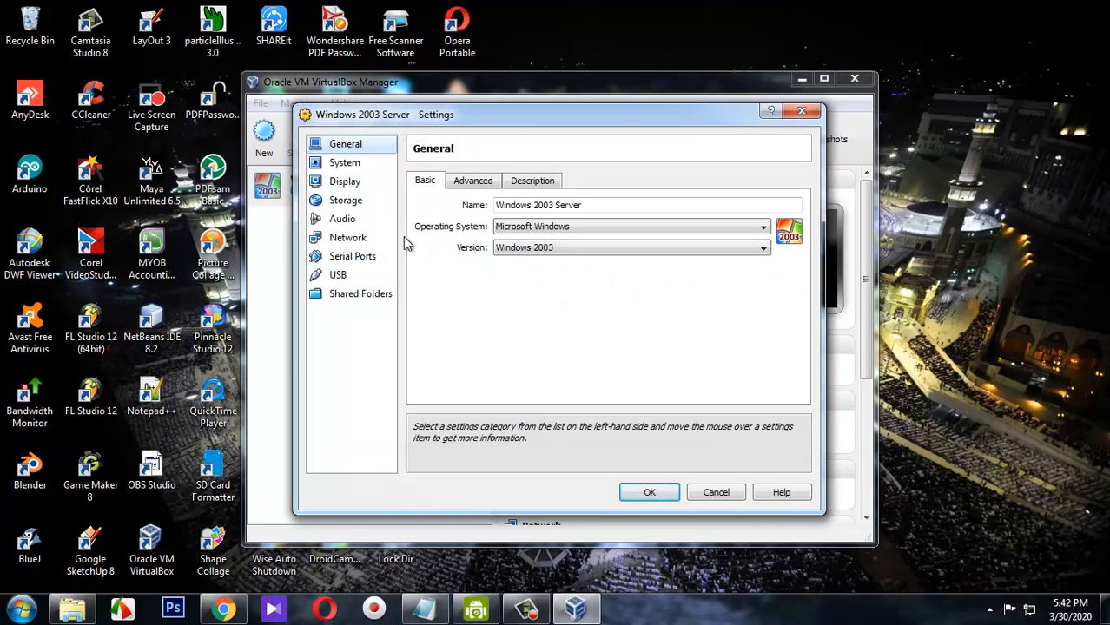
pyautogui.click(344, 206)
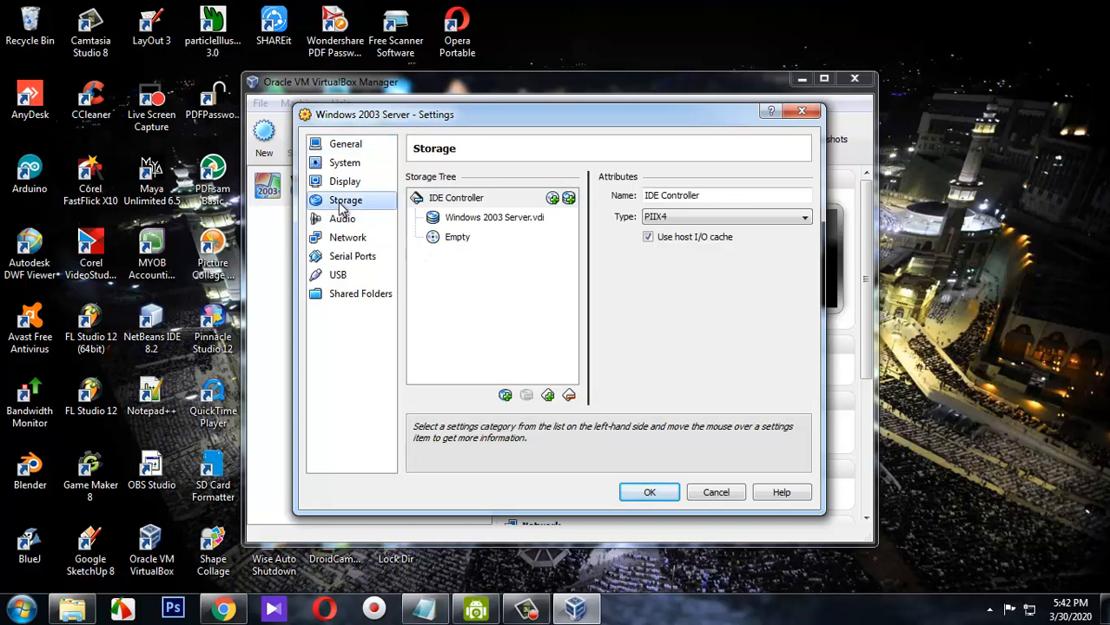
pyautogui.click(553, 202)
pyautogui.click(493, 354)
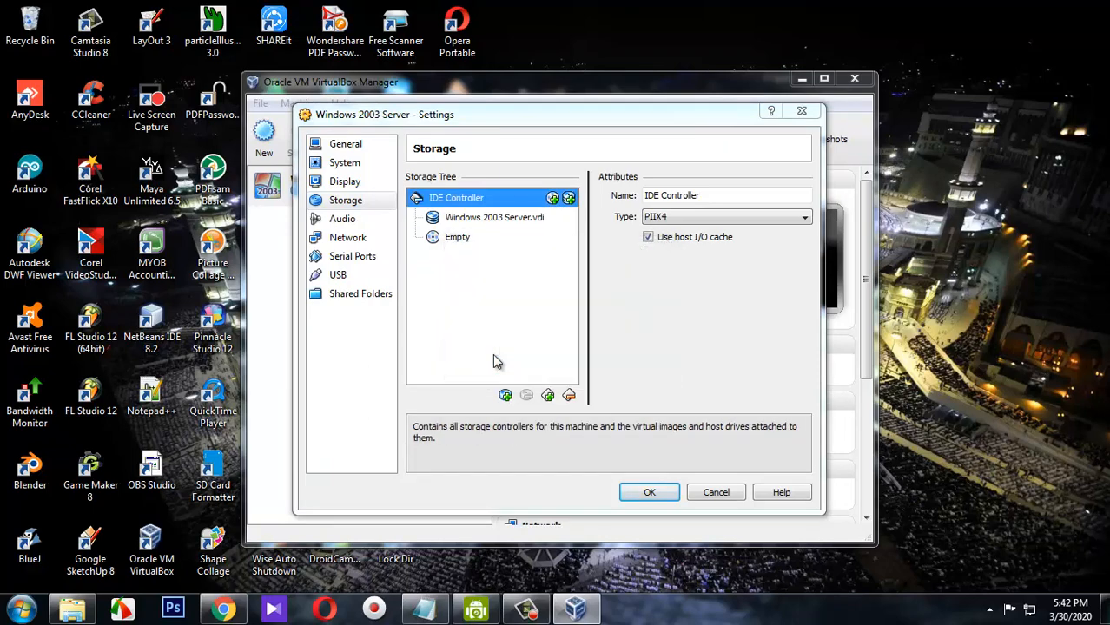
pyautogui.moveTo(538, 282); pyautogui.dragTo(536, 366)
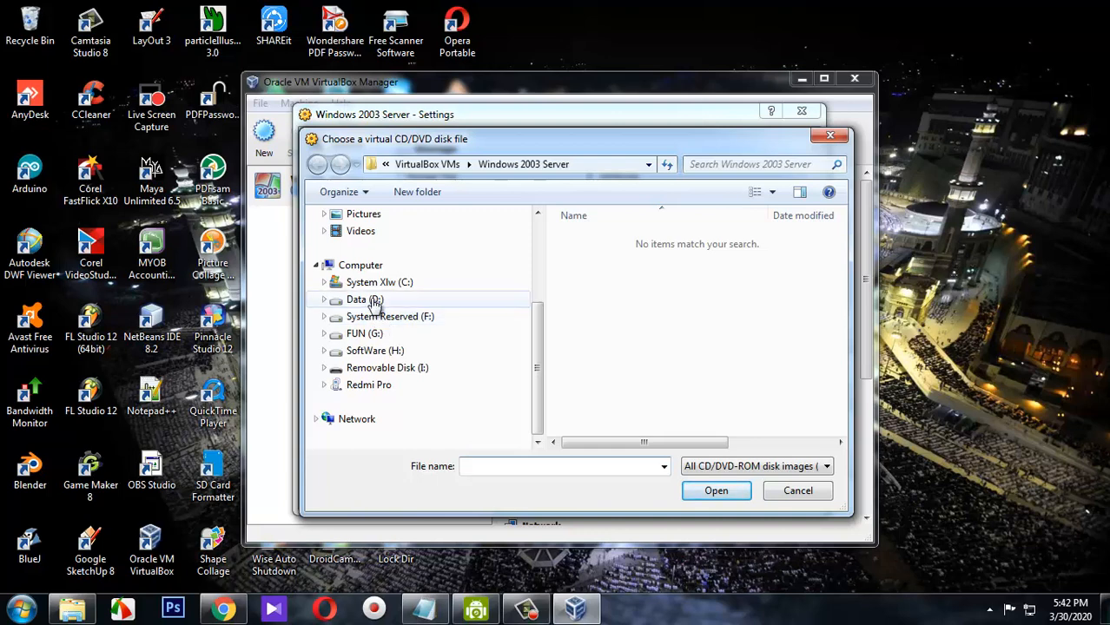
# Browse to H:\Software\Iso\Windows 2003 Server and attach NRMEVOL_EN.iso
pyautogui.click(373, 351)
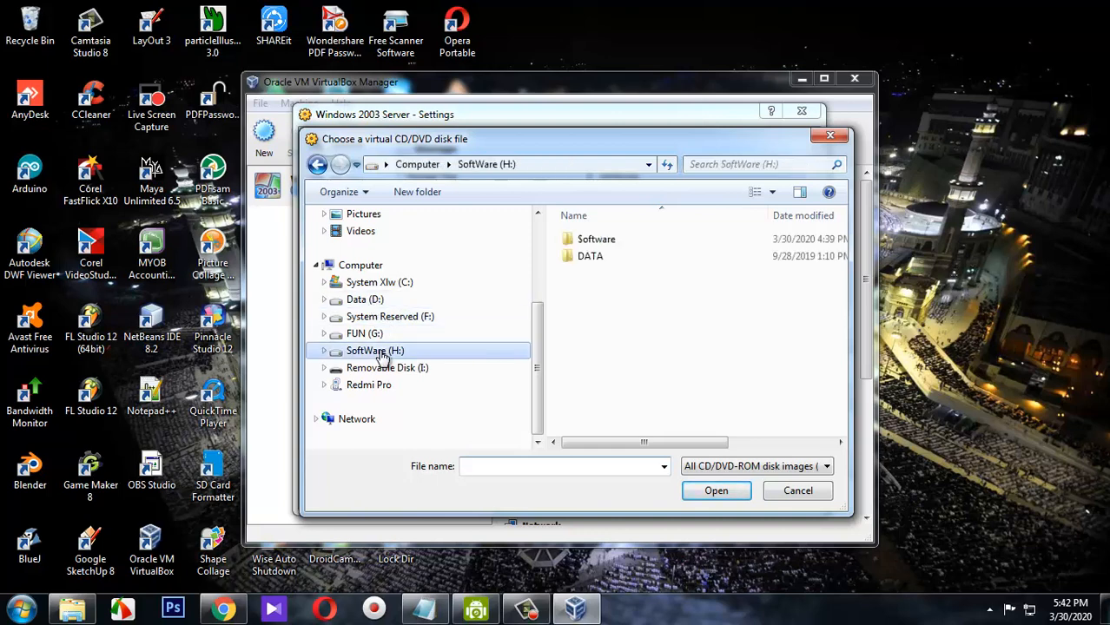
pyautogui.doubleClick(600, 240)
pyautogui.scroll(-6, 606, 345)
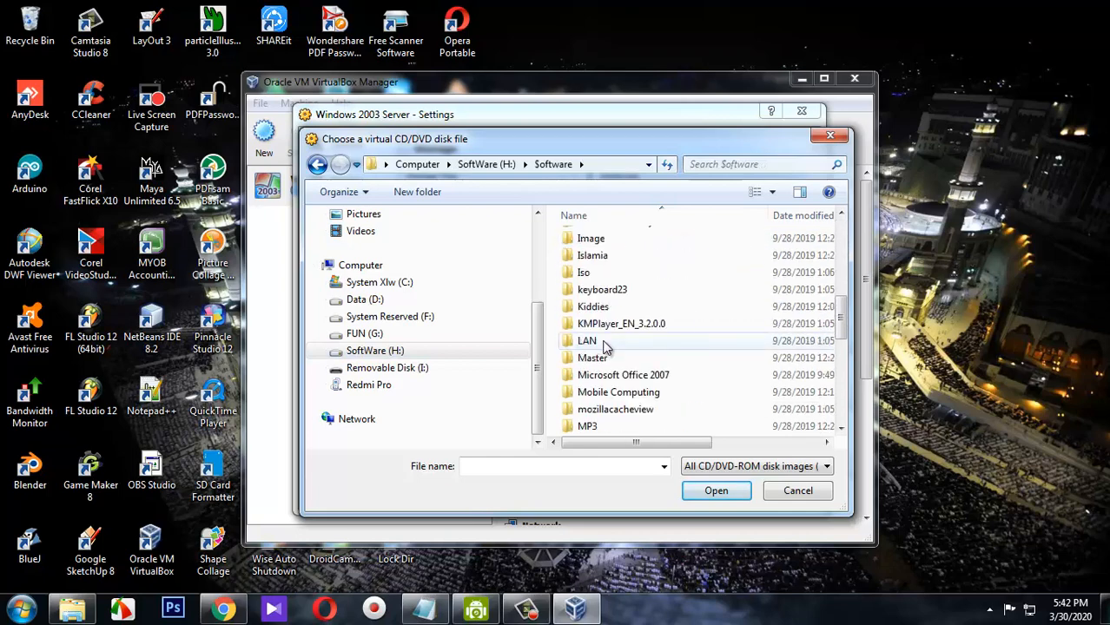
pyautogui.doubleClick(584, 272)
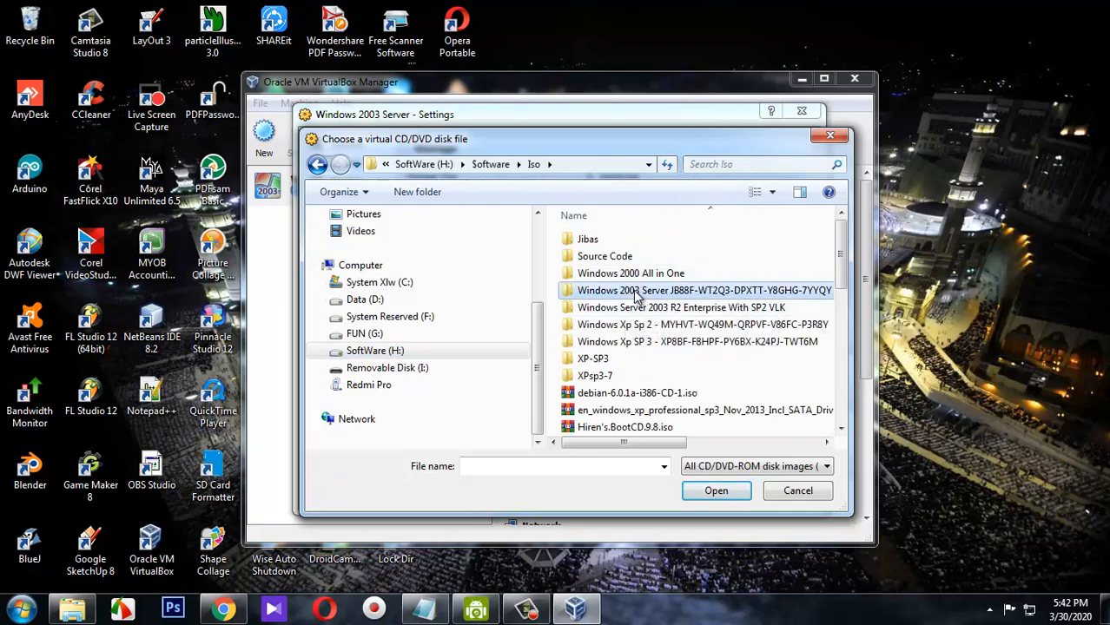
pyautogui.doubleClick(619, 290)
pyautogui.click(590, 242)
pyautogui.moveTo(634, 444); pyautogui.dragTo(562, 447)
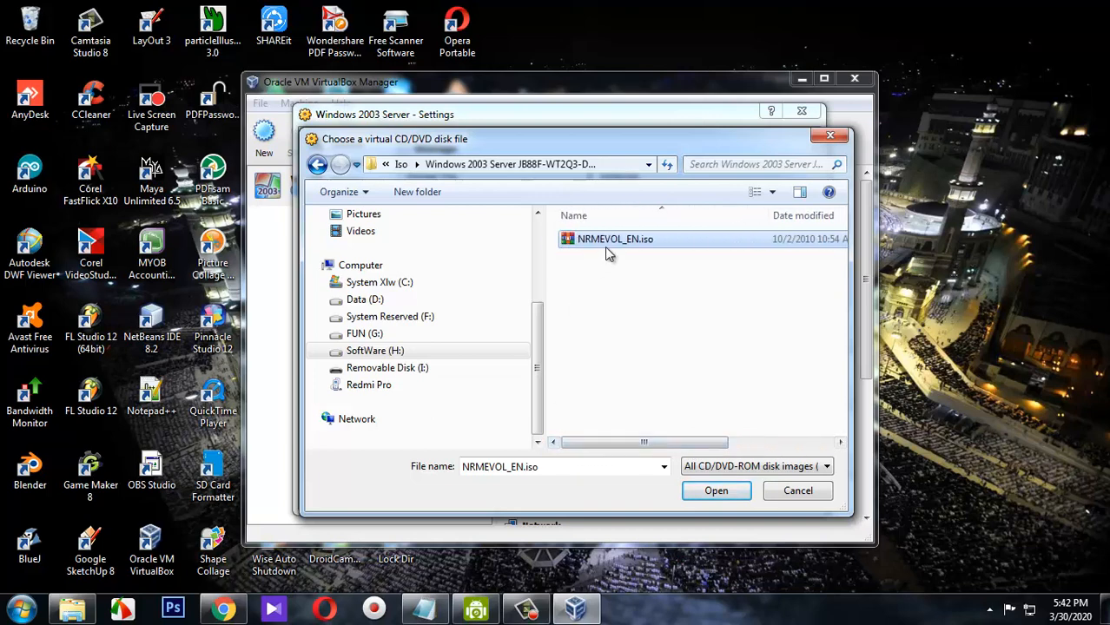
pyautogui.moveTo(665, 444); pyautogui.dragTo(612, 450)
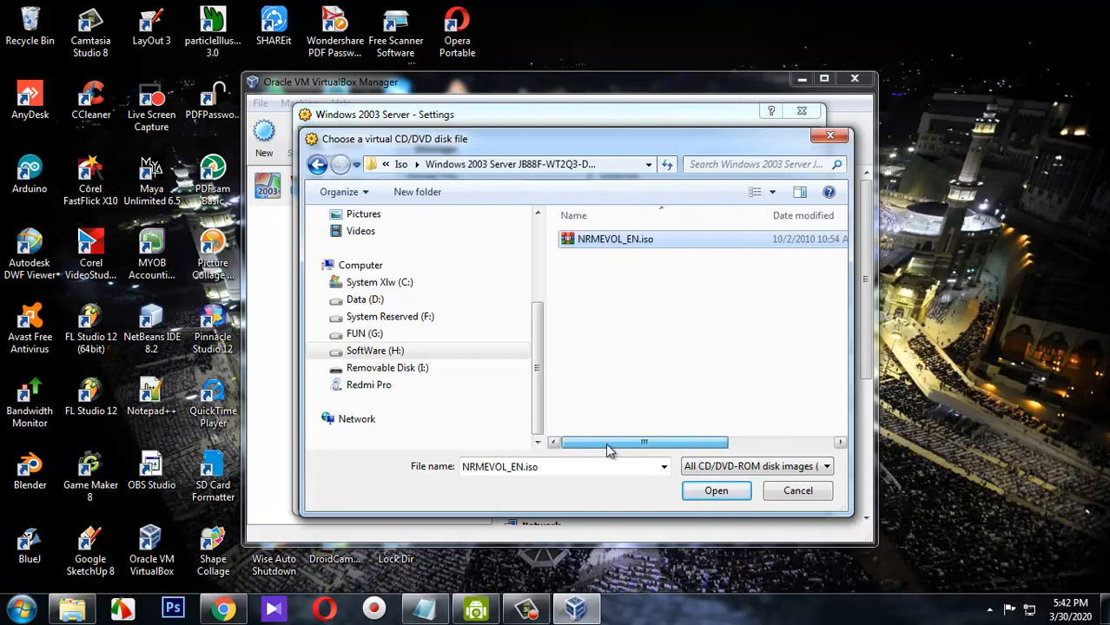
pyautogui.click(717, 491)
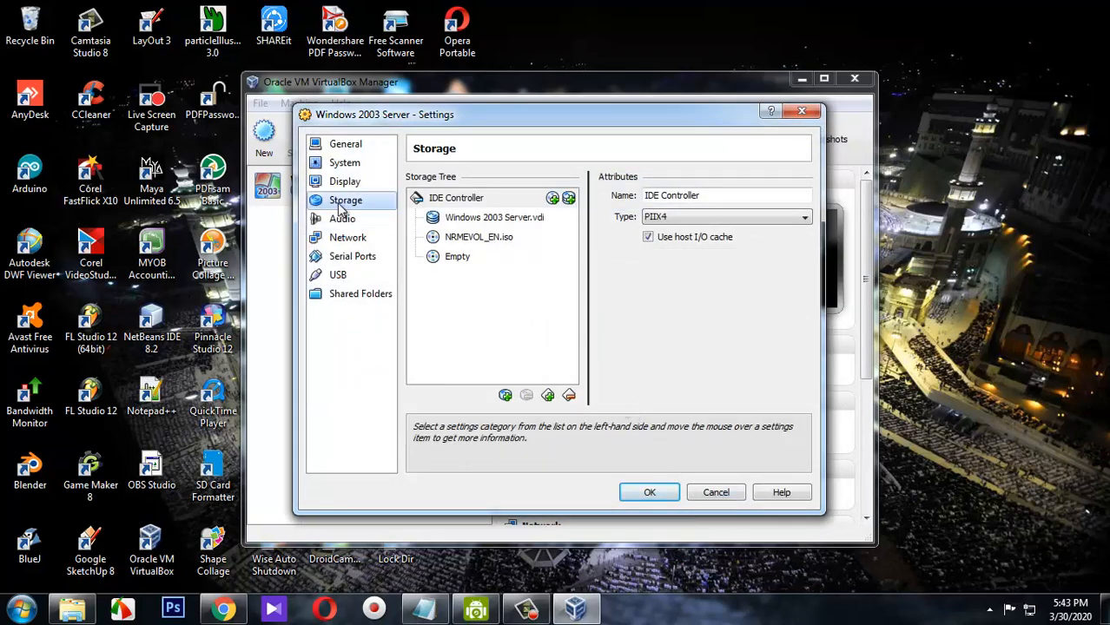
# Bridge Adapter 1 to the Intel(R) 82579LM Gigabit connection, enable USB, and save the settings
pyautogui.click(352, 239)
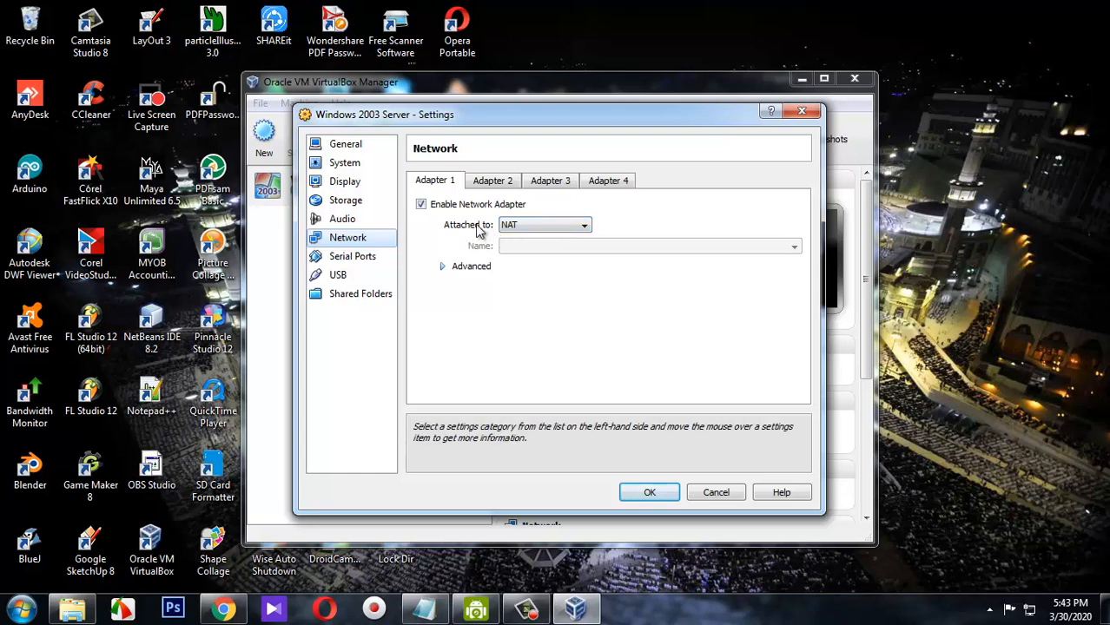
pyautogui.click(532, 228)
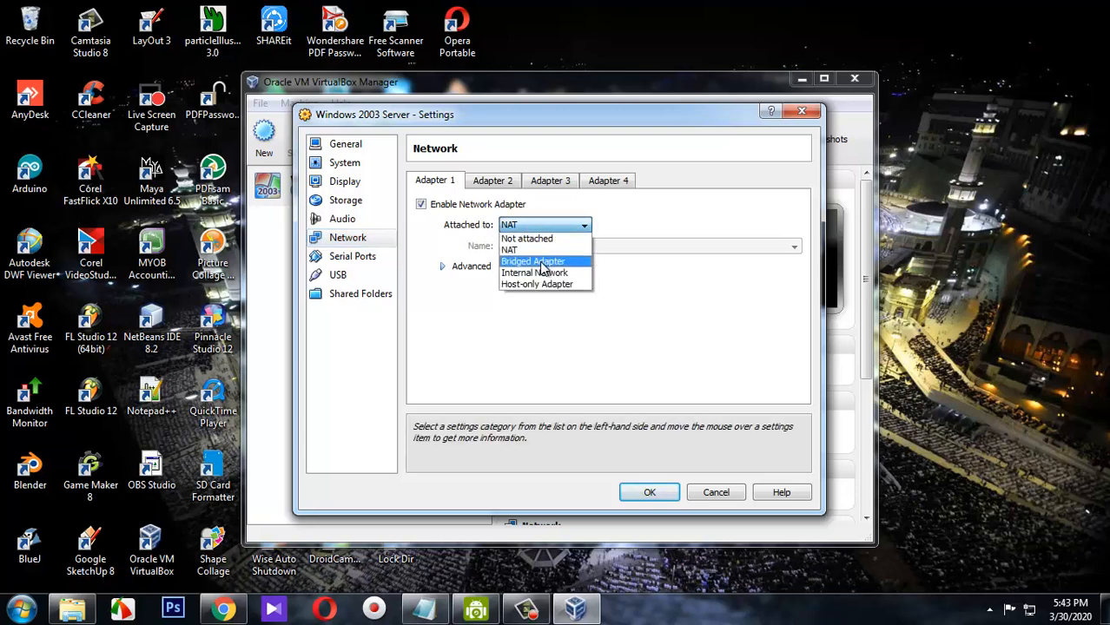
pyautogui.click(540, 260)
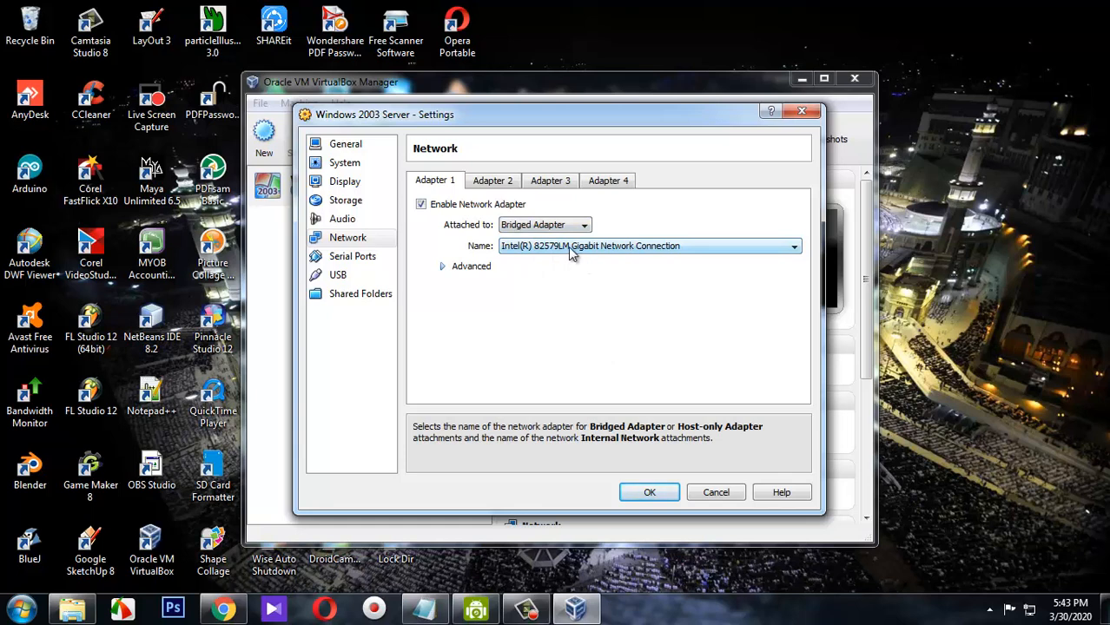
pyautogui.click(574, 249)
pyautogui.click(570, 260)
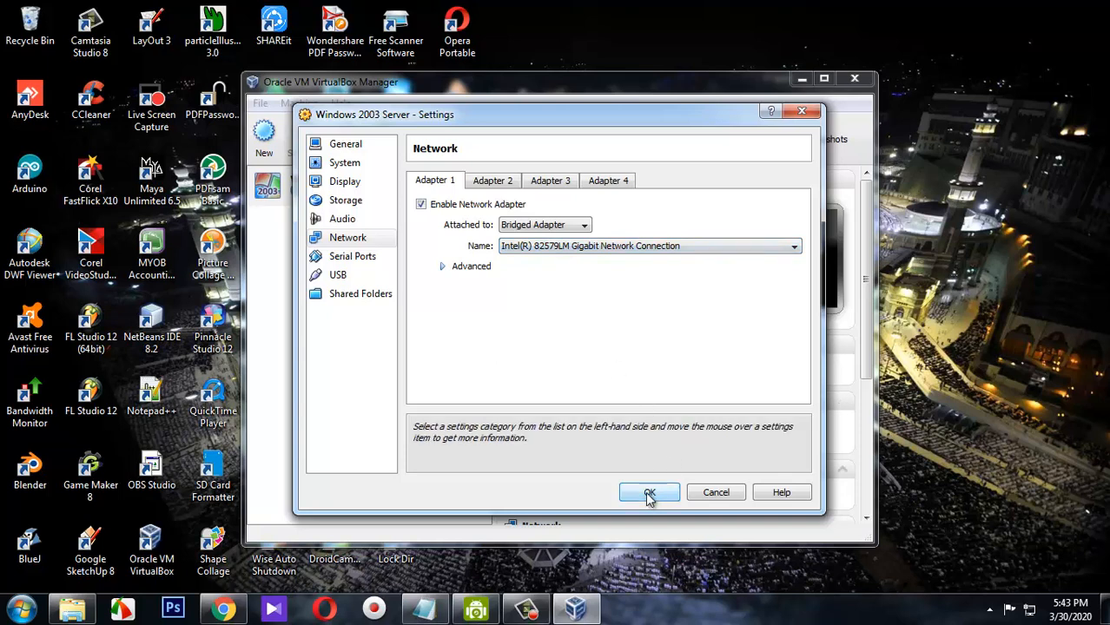
pyautogui.click(339, 275)
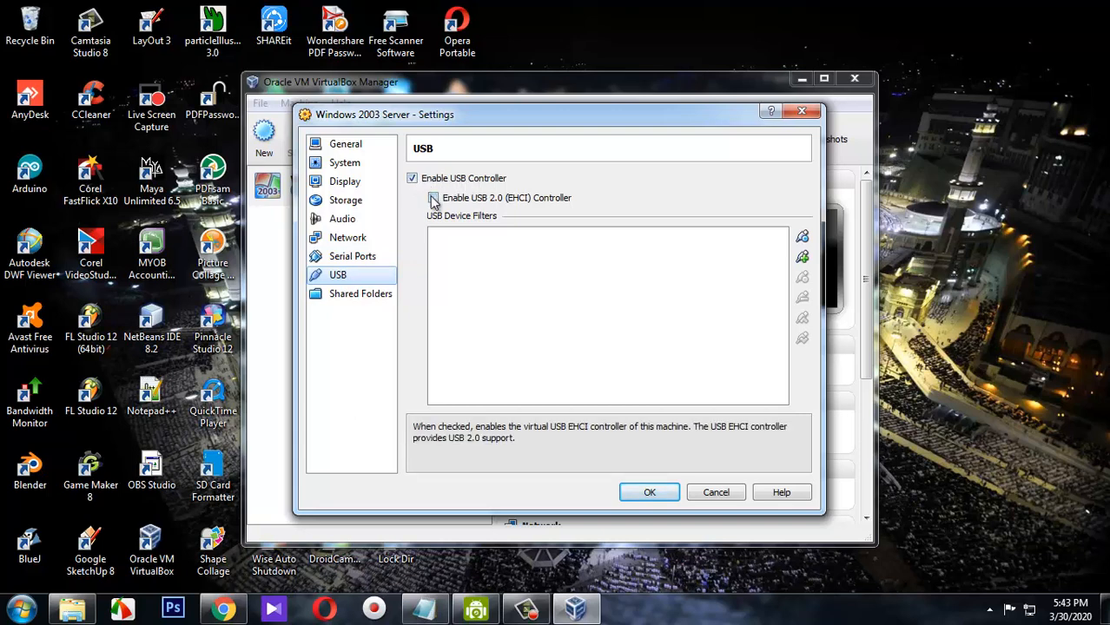
pyautogui.click(650, 492)
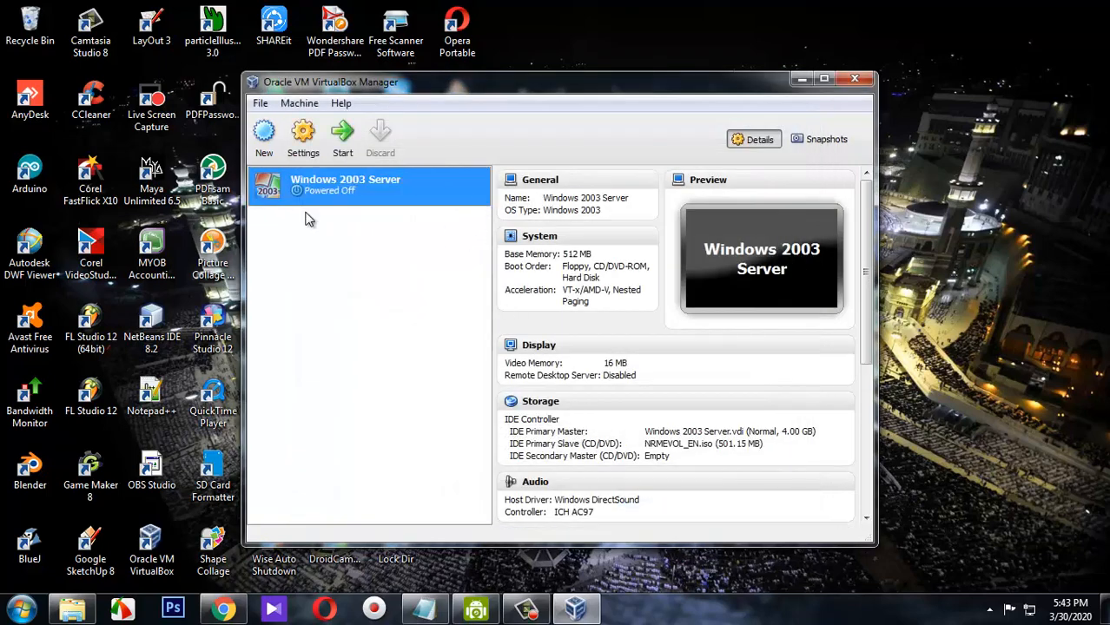
# Start the Windows 2003 Server VM and reposition its window while Windows Setup loads
pyautogui.click(343, 147)
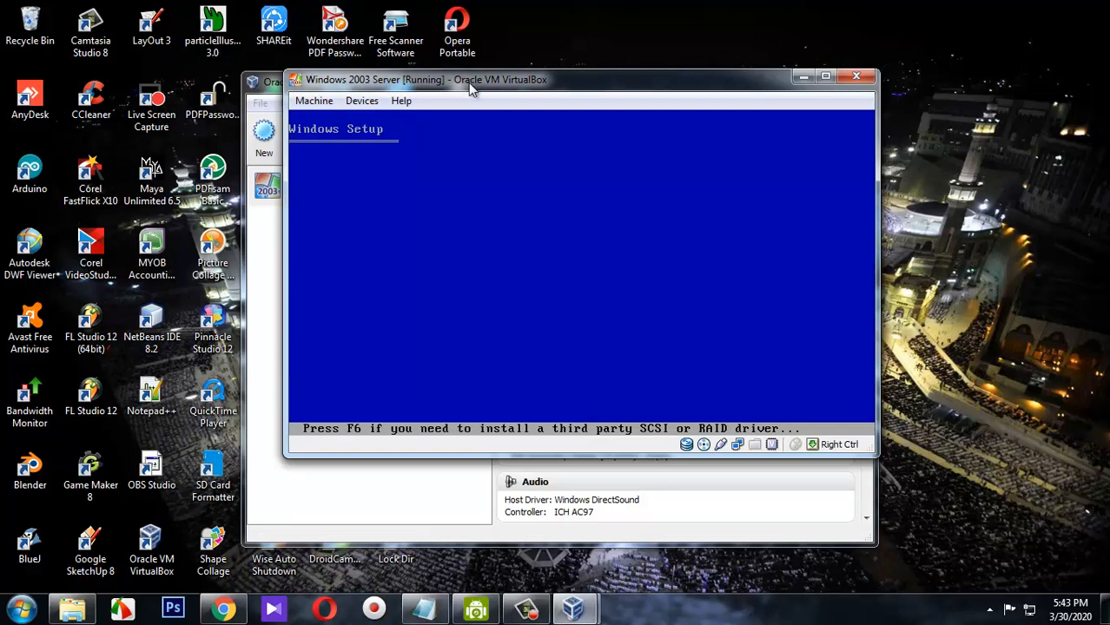
pyautogui.moveTo(469, 87); pyautogui.dragTo(455, 102)
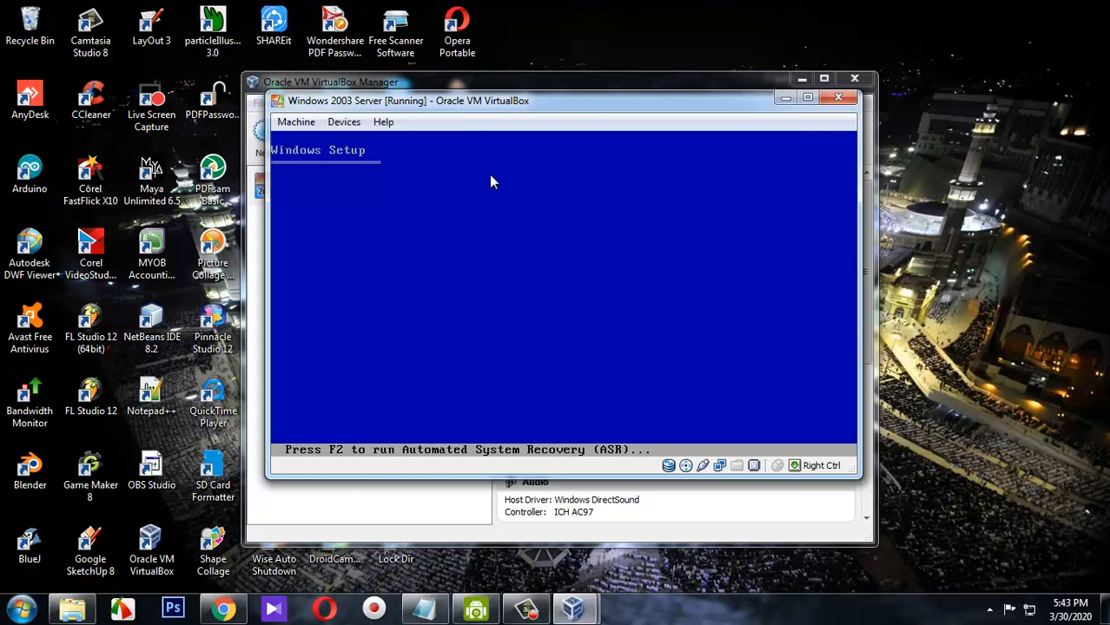
pyautogui.moveTo(471, 104); pyautogui.dragTo(476, 124)
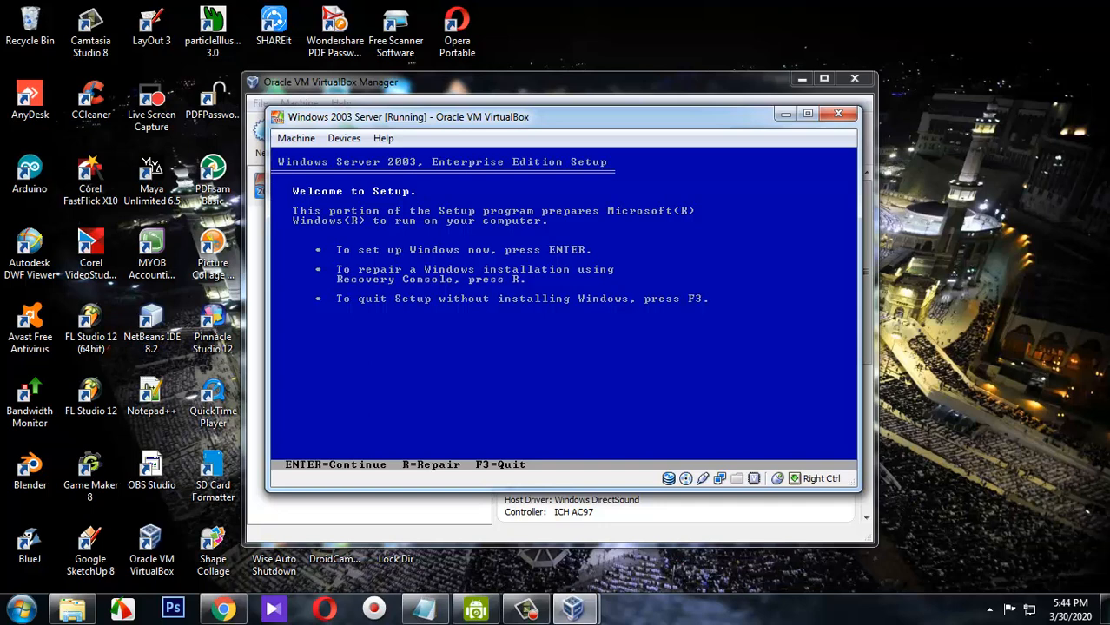
pyautogui.press('Control_R')
pyautogui.click(494, 354)
# Begin setup, page through the Windows Server 2003 license agreement, and accept it with F8
pyautogui.press('Return')
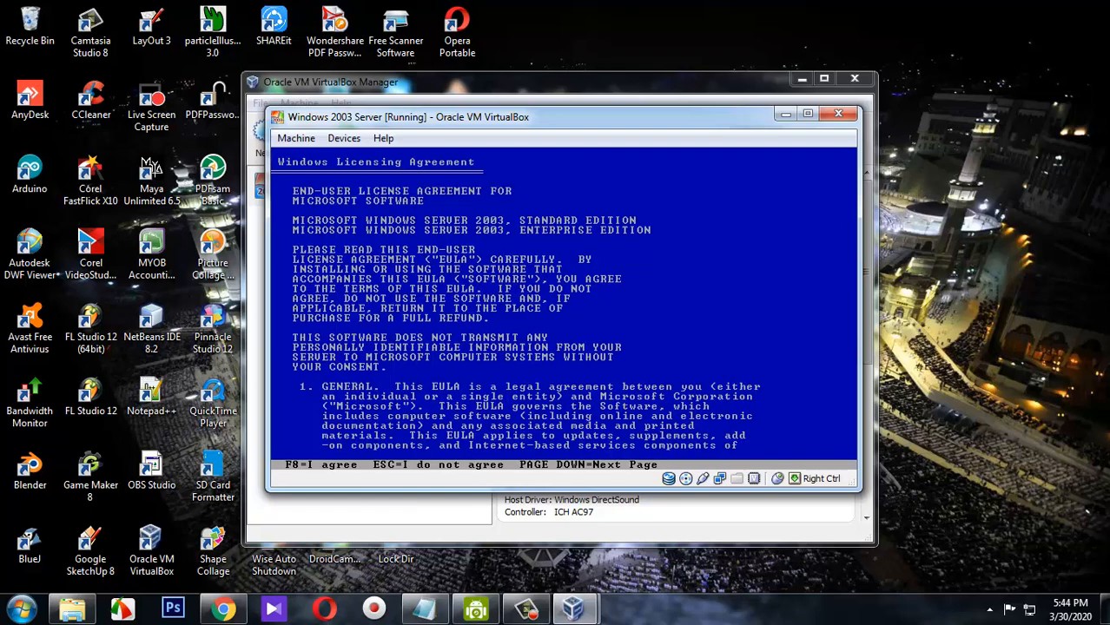
pyautogui.press('pagedown')
pyautogui.press('pagedown')
pyautogui.press('pagedown')
pyautogui.press('pagedown')
pyautogui.press('pagedown')
pyautogui.press('pagedown')
pyautogui.press('pagedown')
pyautogui.press('pagedown')
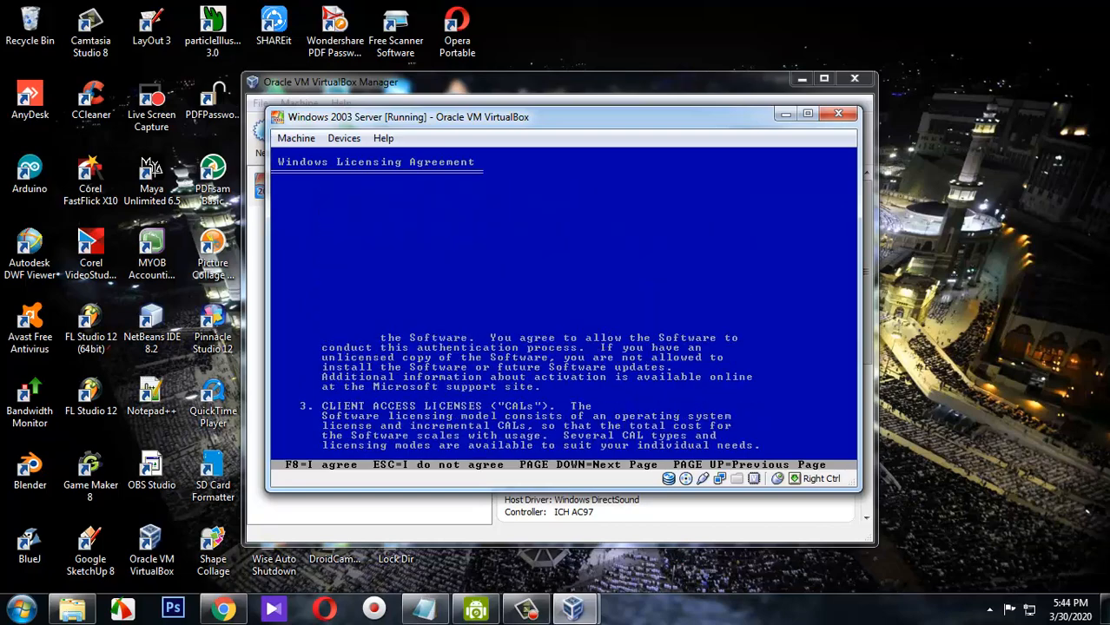
pyautogui.press('pageup')
pyautogui.press('pageup')
pyautogui.press('pageup')
pyautogui.press('pageup')
pyautogui.press('pageup')
pyautogui.press('pageup')
pyautogui.press('pageup')
pyautogui.press('pageup')
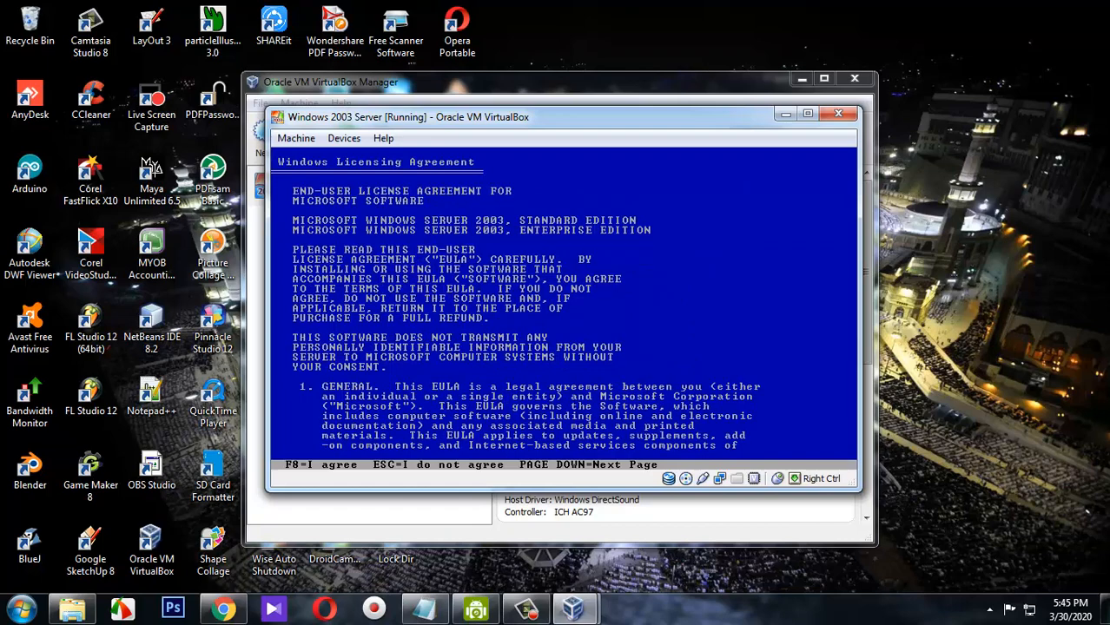
pyautogui.press('pagedown')
pyautogui.press('pageup')
pyautogui.press('pagedown')
pyautogui.press('pagedown')
pyautogui.press('pagedown')
pyautogui.press('pagedown')
pyautogui.press('pagedown')
pyautogui.press('pagedown')
pyautogui.press('pagedown')
pyautogui.press('pagedown')
pyautogui.press('pagedown')
pyautogui.press('pagedown')
pyautogui.press('pagedown')
pyautogui.press('pagedown')
pyautogui.press('pagedown')
pyautogui.press('pagedown')
pyautogui.press('pagedown')
pyautogui.press('pagedown')
pyautogui.press('pageup')
pyautogui.press('pageup')
pyautogui.press('pageup')
pyautogui.press('pageup')
pyautogui.press('pageup')
pyautogui.press('pageup')
pyautogui.press('pageup')
pyautogui.press('pageup')
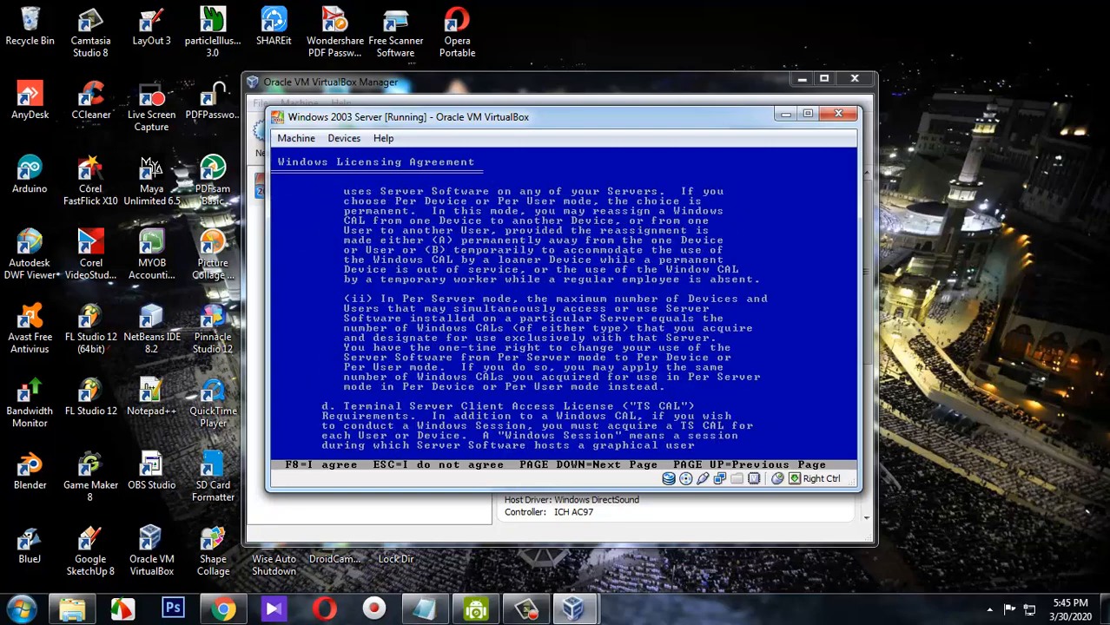
pyautogui.press('pageup')
pyautogui.press('pageup')
pyautogui.press('pageup')
pyautogui.press('pageup')
pyautogui.press('pageup')
pyautogui.press('pageup')
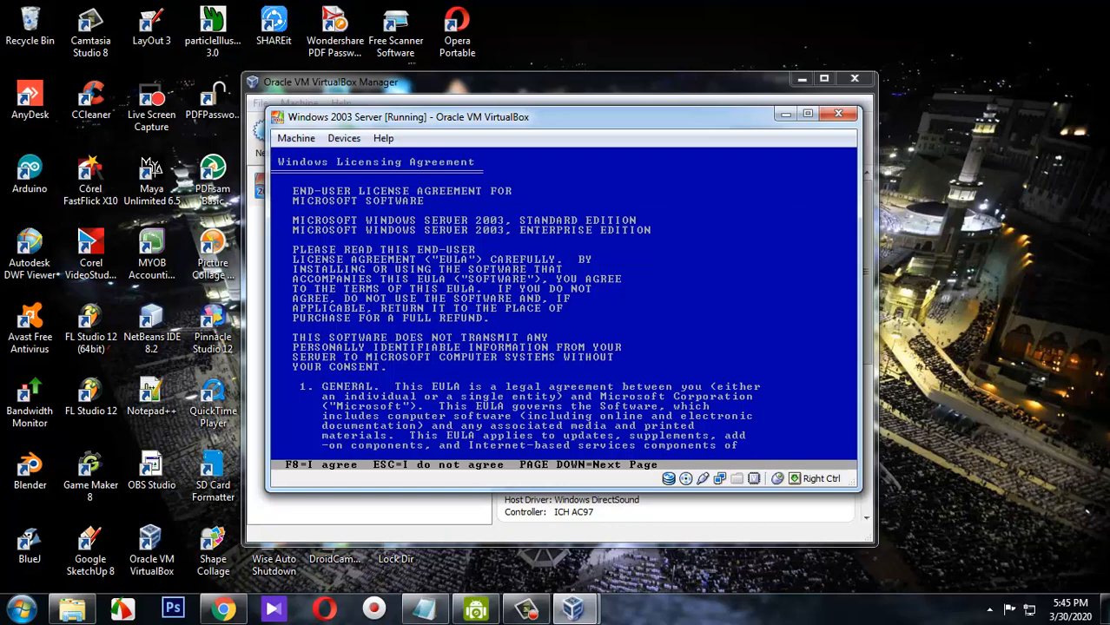
pyautogui.press('F8')
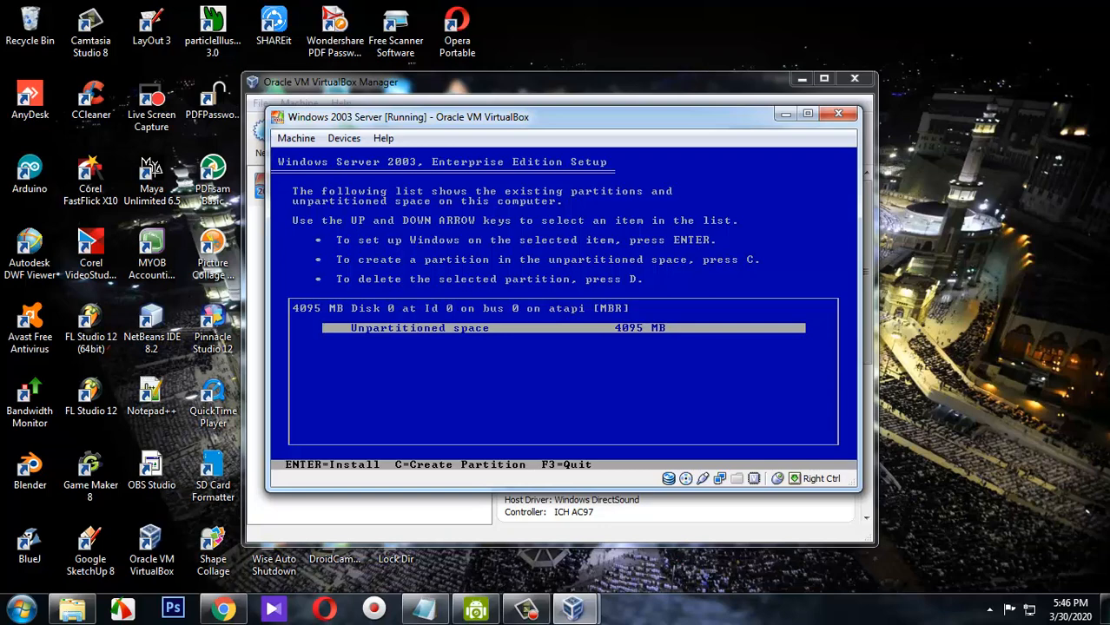
# Create the first partition with a size of 3500 MB
pyautogui.press('c')
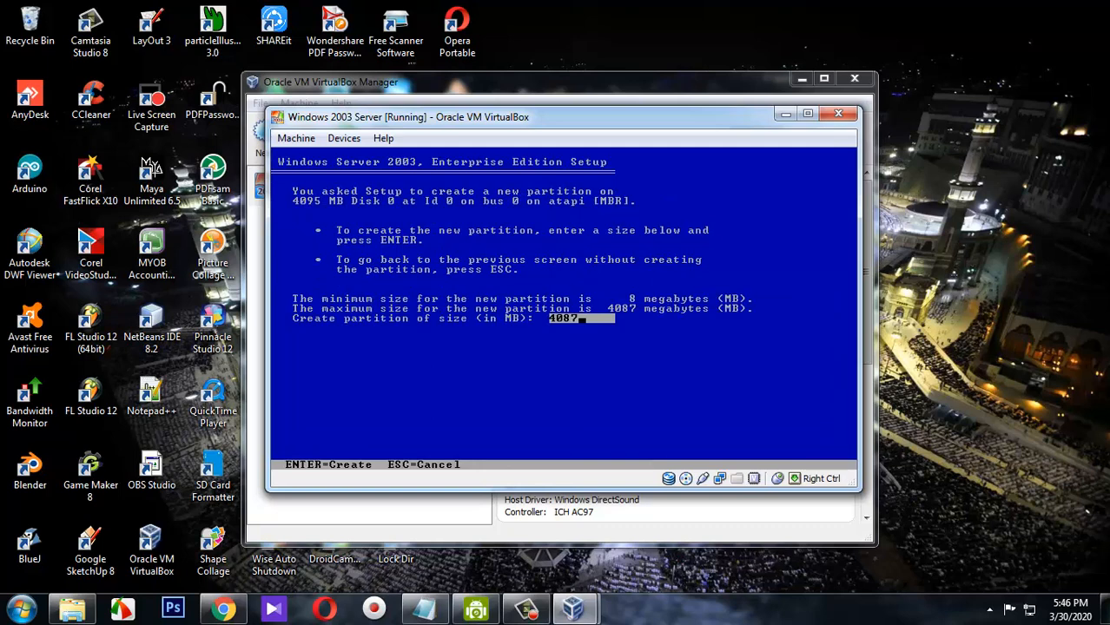
pyautogui.press('BackSpace')
pyautogui.press('BackSpace')
pyautogui.press('BackSpace')
pyautogui.press('BackSpace')
pyautogui.write('3500')
pyautogui.press('Return')
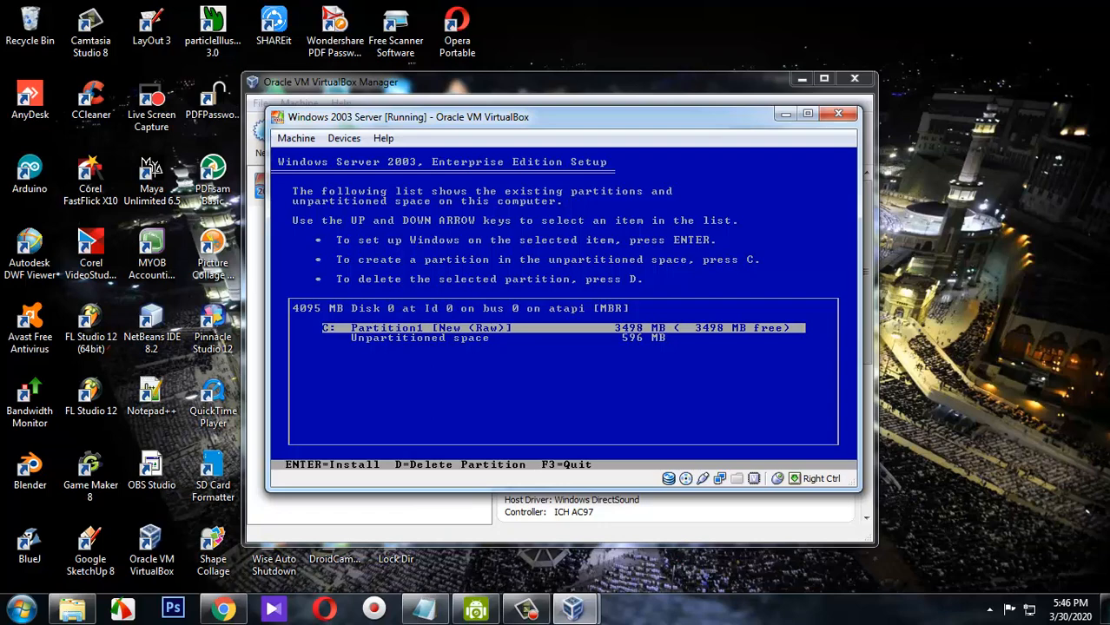
# Create a second 588 MB partition from the remaining unpartitioned space
pyautogui.press('Down')
pyautogui.press('Up')
pyautogui.press('Down')
pyautogui.press('Up')
pyautogui.press('Down')
pyautogui.press('Up')
pyautogui.press('Down')
pyautogui.press('Up')
pyautogui.press('Down')
pyautogui.press('Up')
pyautogui.press('Down')
pyautogui.press('Up')
pyautogui.press('Down')
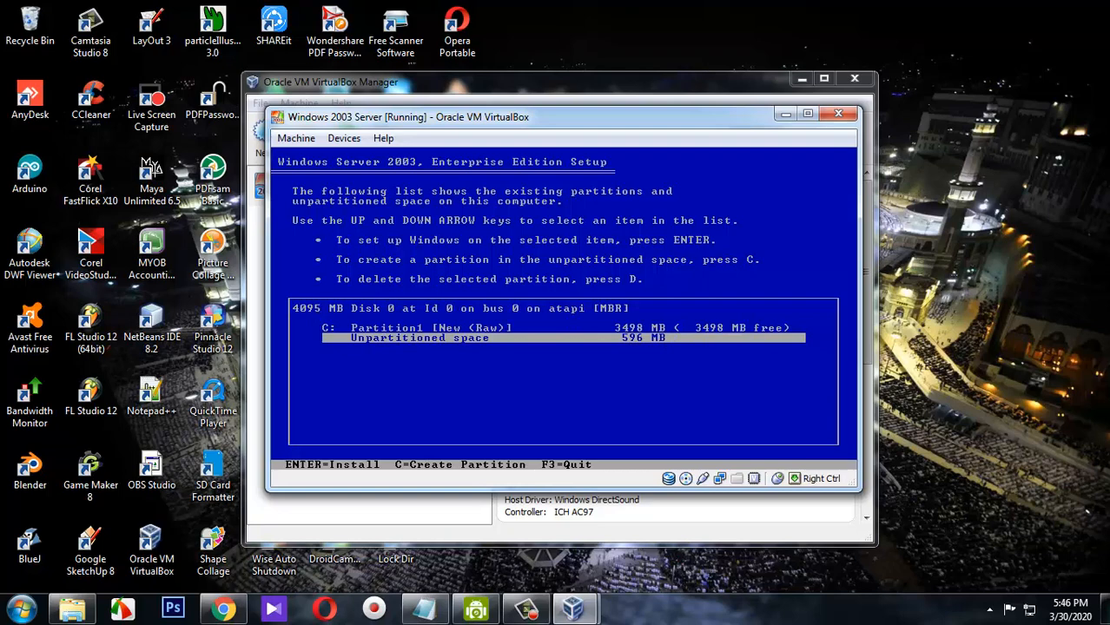
pyautogui.press('c')
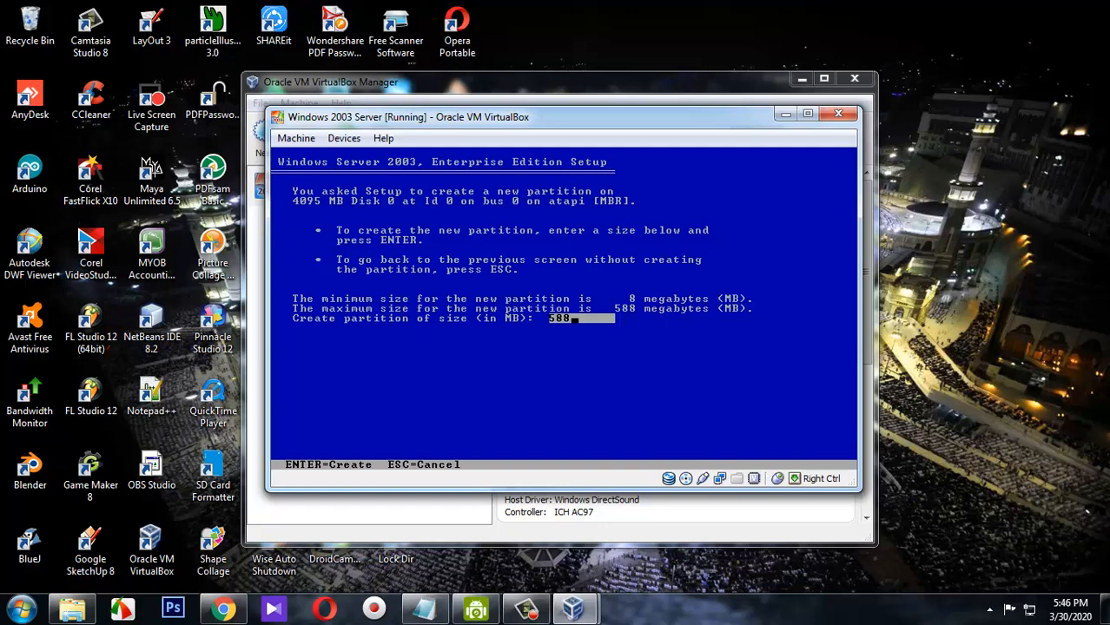
pyautogui.press('Return')
# Select C: Partition1 as the installation target
pyautogui.press('Down')
pyautogui.press('Up')
pyautogui.press('Down')
pyautogui.press('Up')
pyautogui.press('Down')
pyautogui.press('Up')
pyautogui.press('Down')
pyautogui.press('Up')
pyautogui.press('Down')
pyautogui.press('Up')
pyautogui.press('Down')
pyautogui.press('Up')
pyautogui.press('Down')
pyautogui.press('Up')
pyautogui.press('Down')
pyautogui.press('Up')
pyautogui.press('Down')
pyautogui.press('Up')
pyautogui.press('Down')
pyautogui.press('Up')
pyautogui.press('Down')
pyautogui.press('Up')
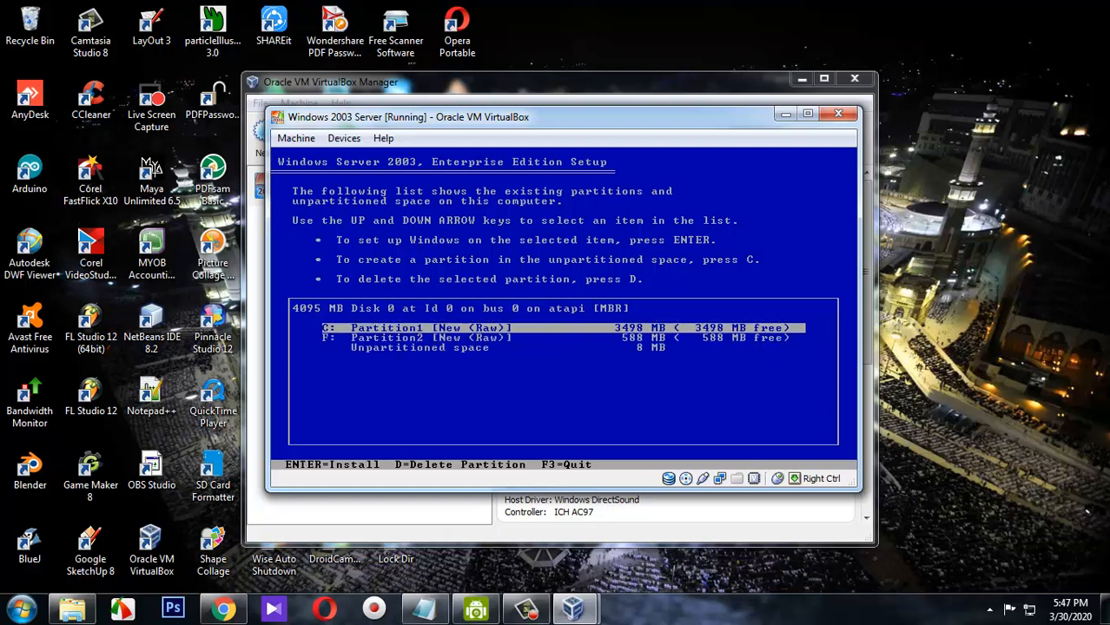
pyautogui.press('Down')
pyautogui.press('Up')
pyautogui.press('Down')
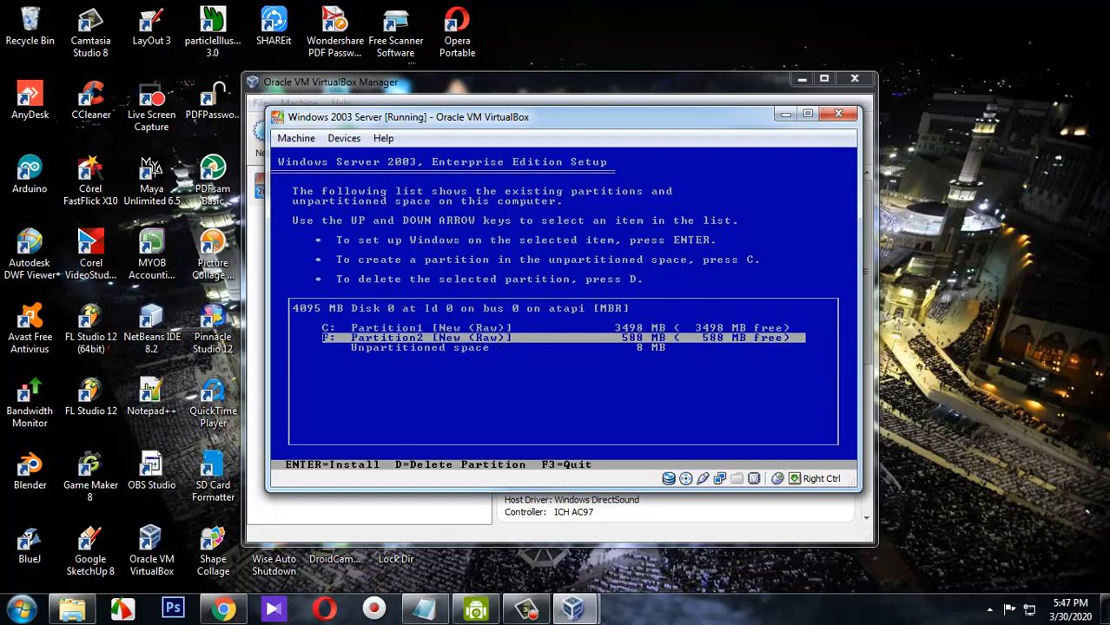
pyautogui.press('Up')
pyautogui.press('Down')
pyautogui.press('Up')
pyautogui.press('Down')
pyautogui.press('Up')
pyautogui.press('Down')
pyautogui.press('Up')
pyautogui.press('Down')
pyautogui.press('Up')
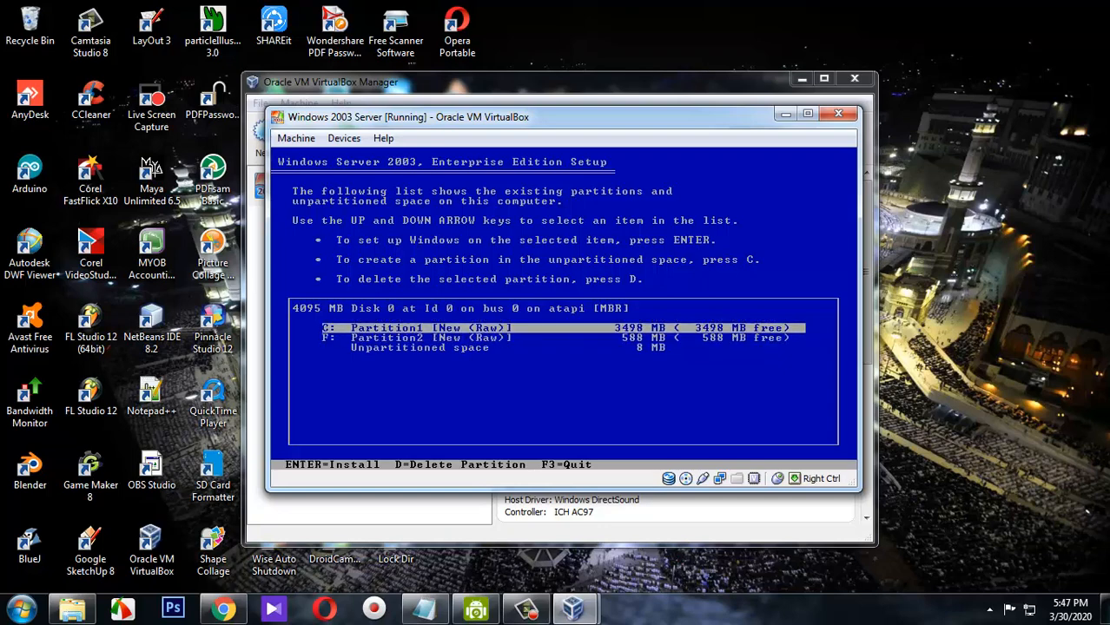
pyautogui.press('Down')
pyautogui.press('Up')
pyautogui.press('Down')
pyautogui.press('Up')
# Install on C: Partition1 and choose the full (non-quick) FAT file system format
pyautogui.press('Return')
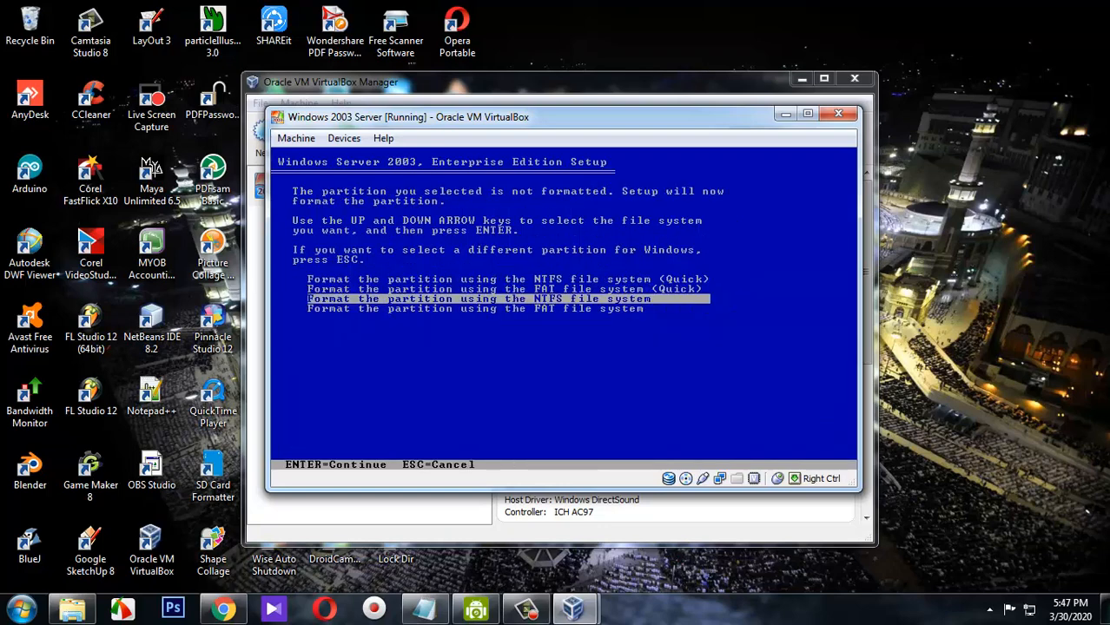
pyautogui.press('Up')
pyautogui.press('Up')
pyautogui.press('Down')
pyautogui.press('Down')
pyautogui.press('Down')
pyautogui.press('Up')
pyautogui.press('Up')
pyautogui.press('Up')
pyautogui.press('Down')
pyautogui.press('Down')
pyautogui.press('Down')
pyautogui.press('Up')
pyautogui.press('Up')
pyautogui.press('Up')
pyautogui.press('Down')
pyautogui.press('Down')
pyautogui.press('Down')
pyautogui.press('Up')
pyautogui.press('Up')
pyautogui.press('Up')
pyautogui.press('Down')
pyautogui.press('Down')
pyautogui.press('Up')
pyautogui.press('Up')
pyautogui.press('Down')
pyautogui.press('Up')
pyautogui.press('Down')
pyautogui.press('Down')
pyautogui.press('Down')
pyautogui.press('Up')
pyautogui.press('Down')
pyautogui.press('Up')
pyautogui.press('Down')
pyautogui.press('Up')
pyautogui.press('Up')
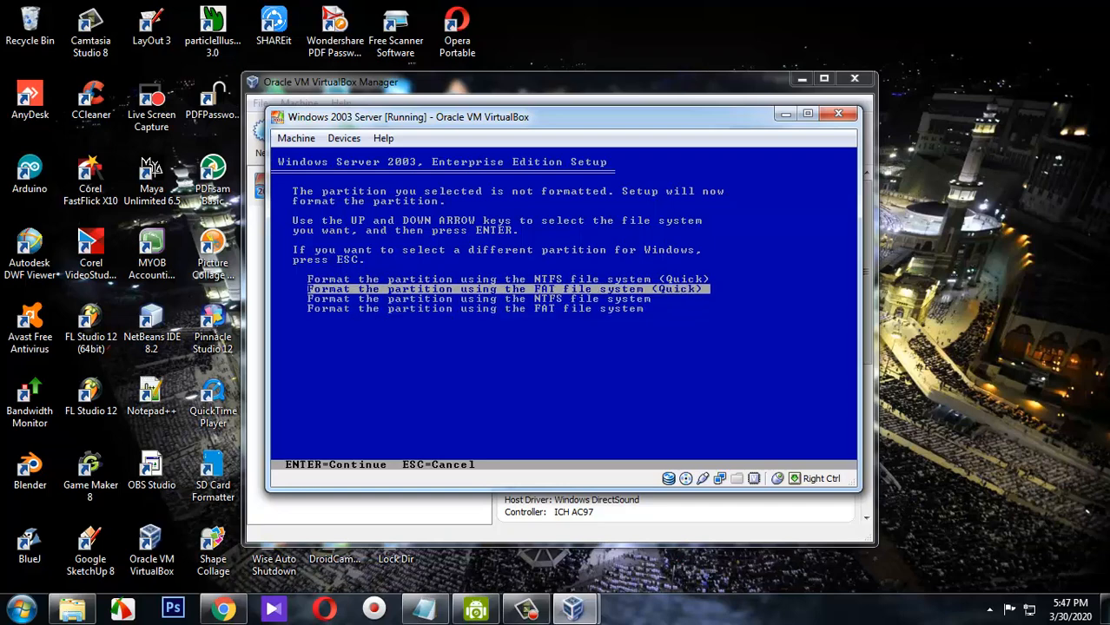
pyautogui.press('Up')
pyautogui.press('Down')
pyautogui.press('Up')
pyautogui.press('Down')
pyautogui.press('Up')
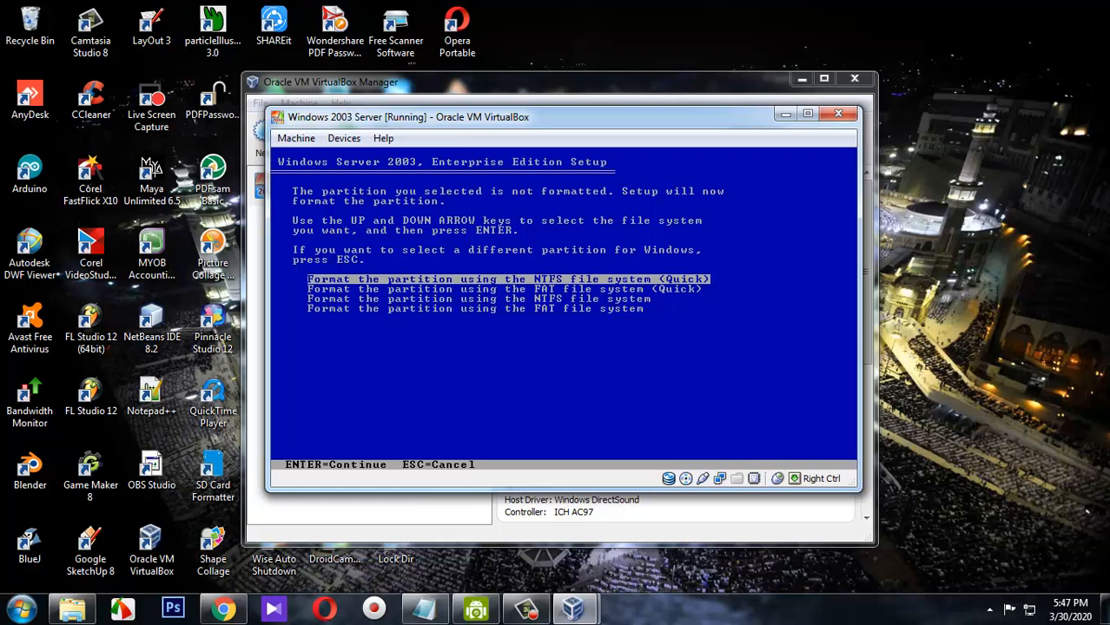
pyautogui.press('Down')
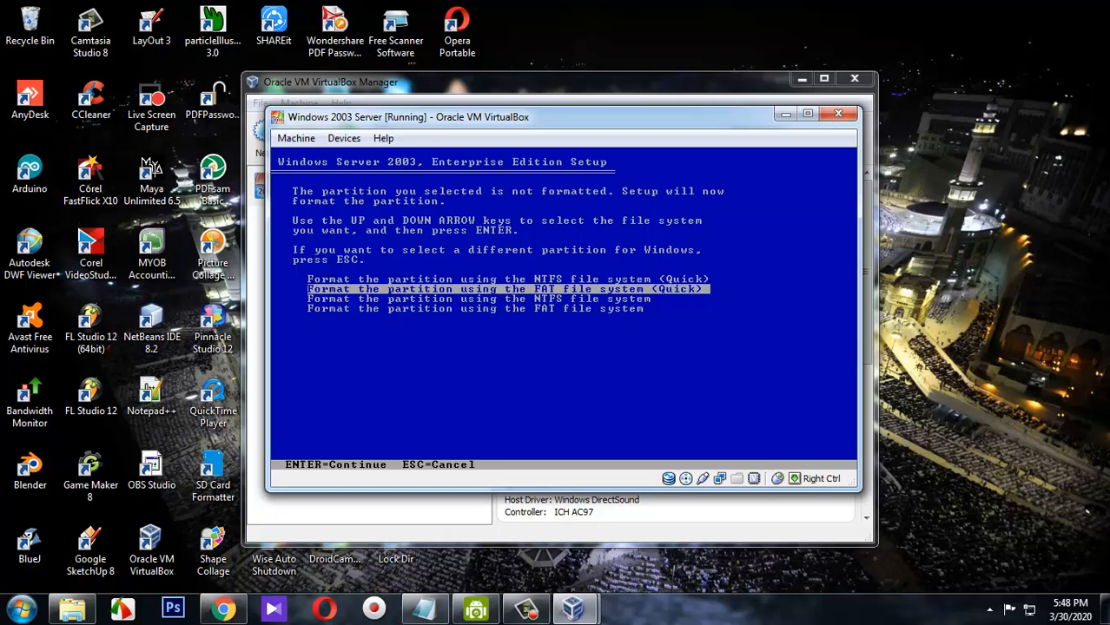
pyautogui.press('Down')
pyautogui.press('Down')
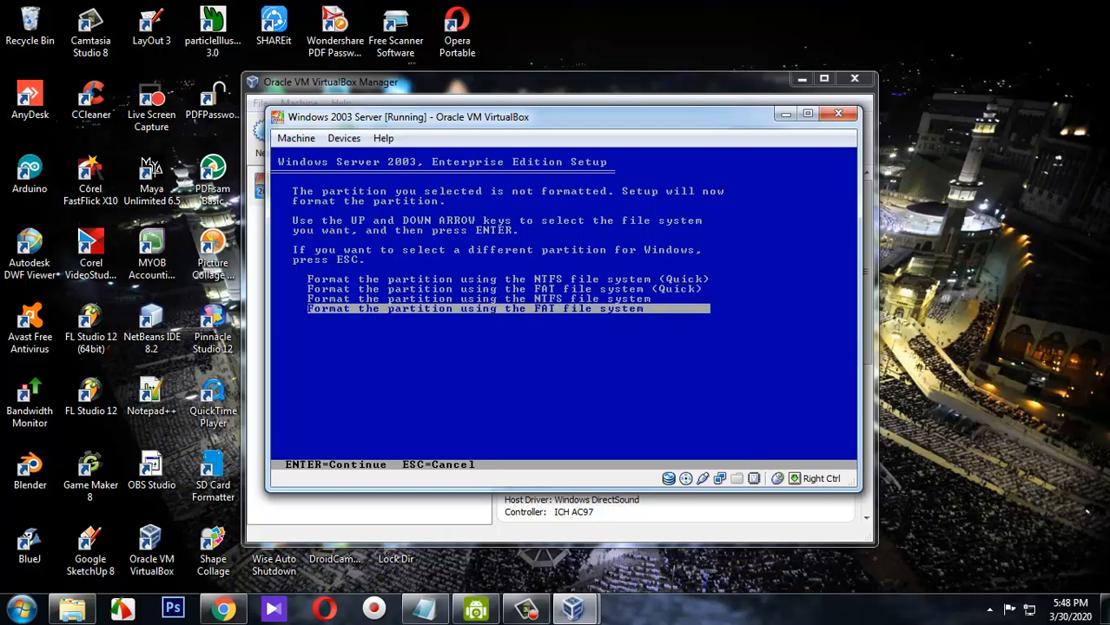
pyautogui.press('Return')
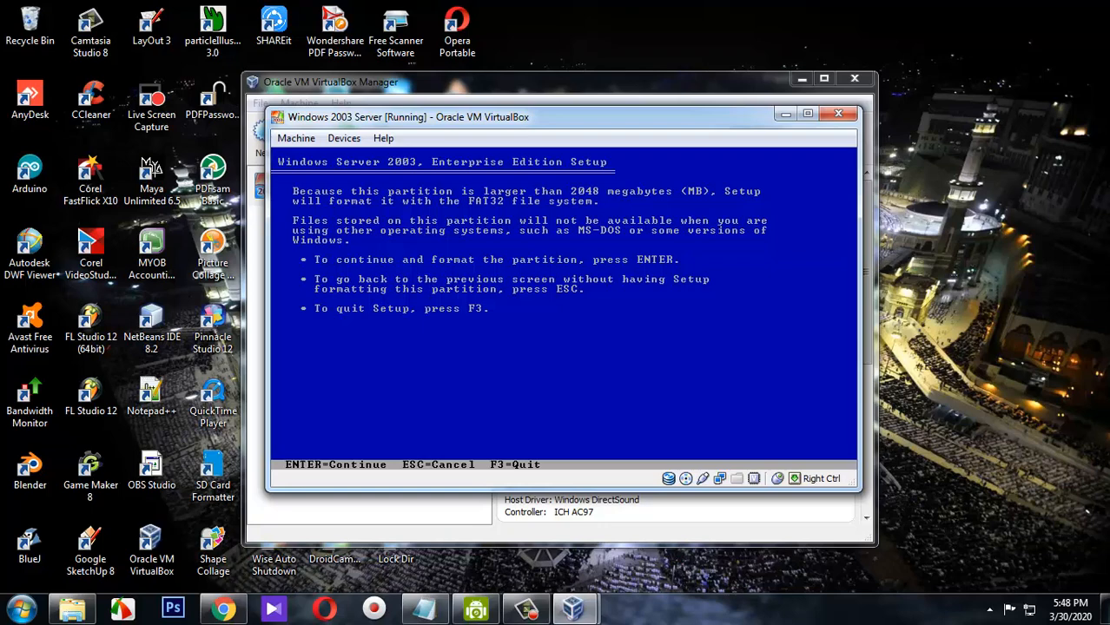
# Accept the FAT32 warning so Setup formats the partition and continues to graphical install
pyautogui.press('Return')
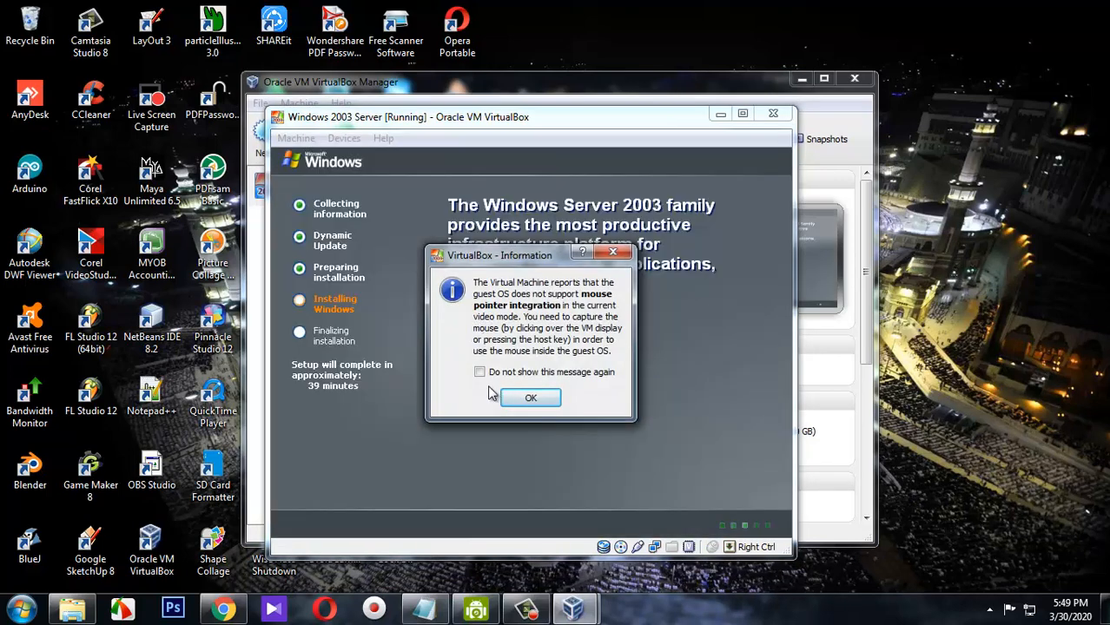
# Permanently dismiss the mouse integration notice and accept the default Regional and Language Options
pyautogui.click(480, 373)
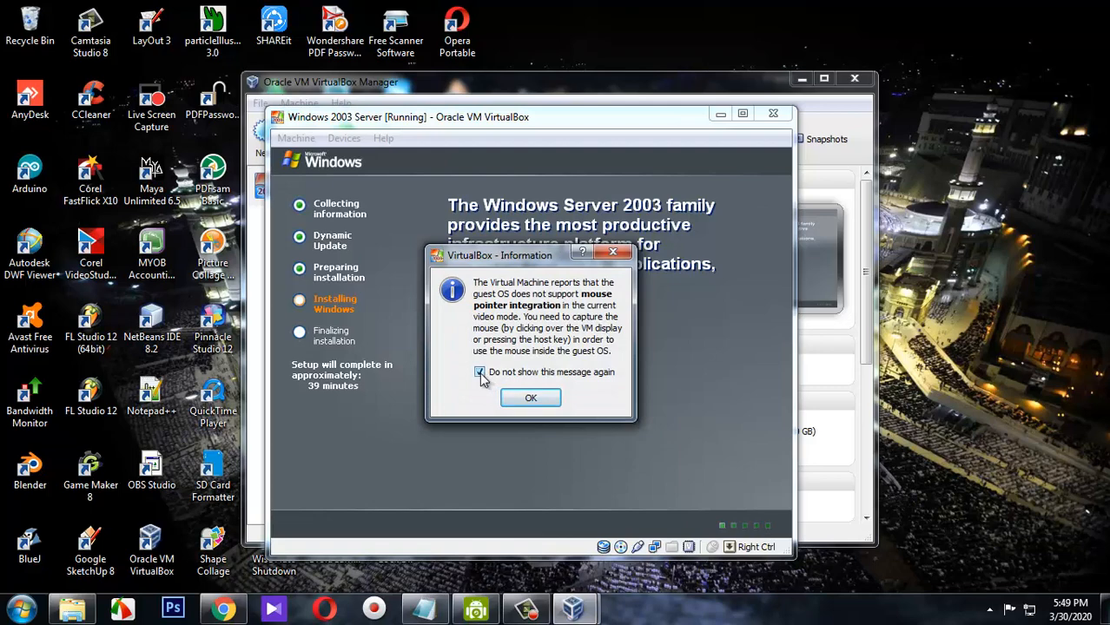
pyautogui.click(531, 398)
pyautogui.moveTo(346, 123); pyautogui.dragTo(374, 123)
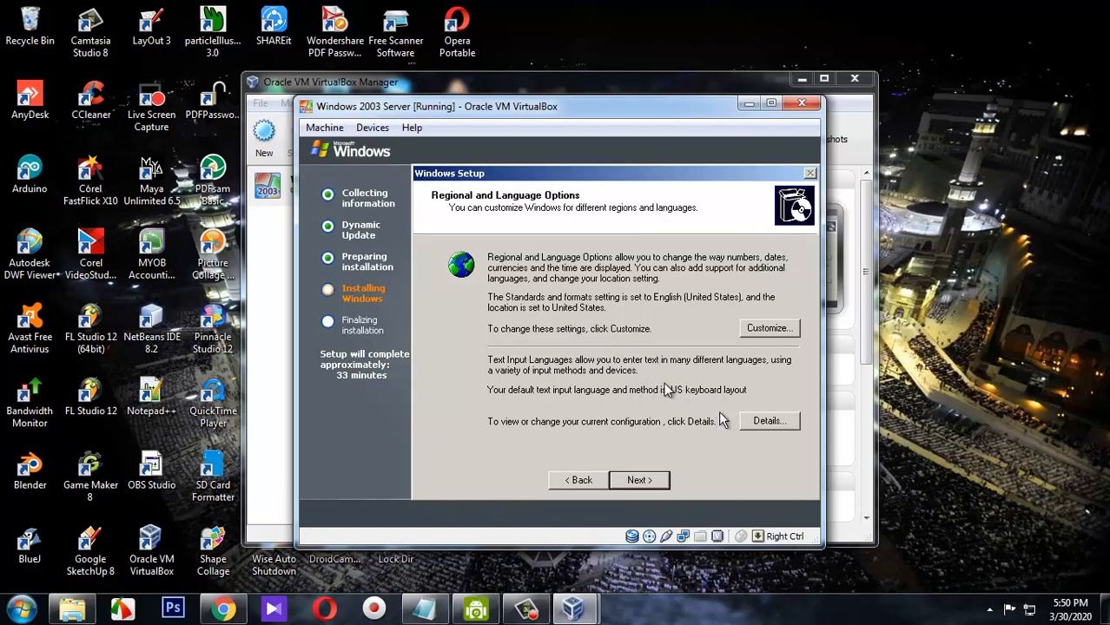
pyautogui.moveTo(557, 180); pyautogui.dragTo(530, 176)
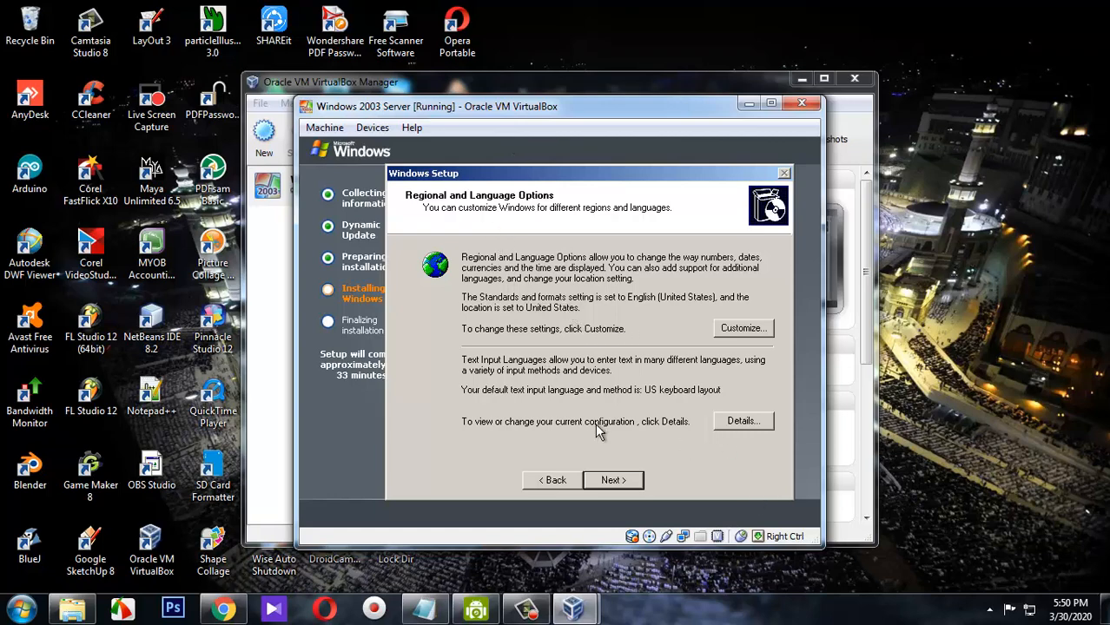
pyautogui.click(611, 482)
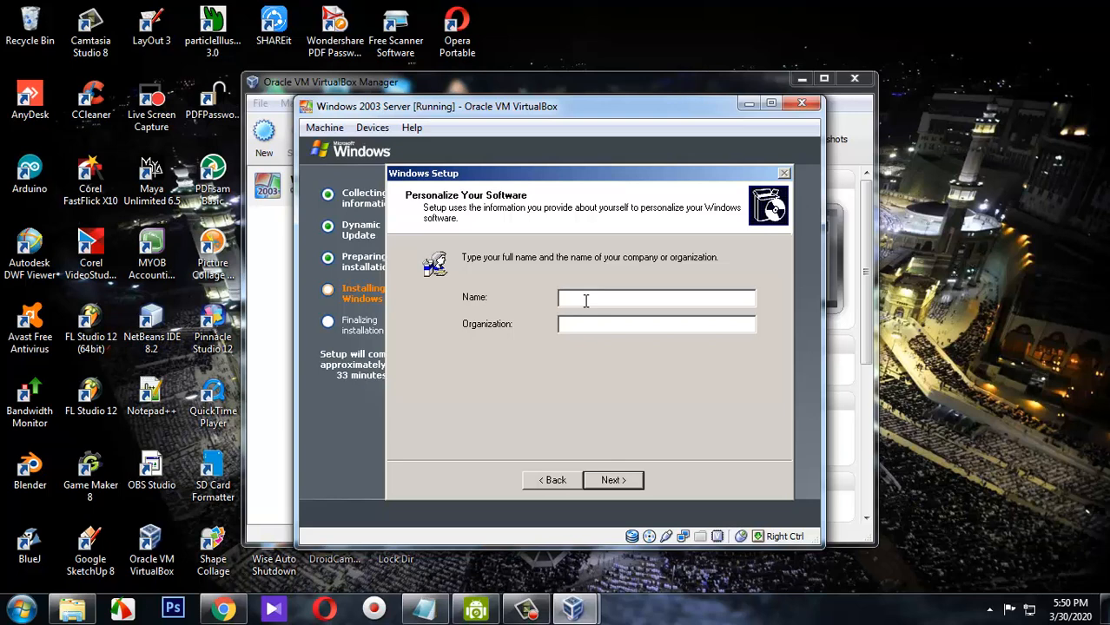
# Enter name SERVER and organization STEKOM SEMARANG, then continue to the product key page
pyautogui.write('STEKOM SERVERY')
pyautogui.press('BackSpace')
pyautogui.moveTo(598, 297); pyautogui.dragTo(558, 298)
pyautogui.press('BackSpace')
pyautogui.write('STEKOM SEMARANG')
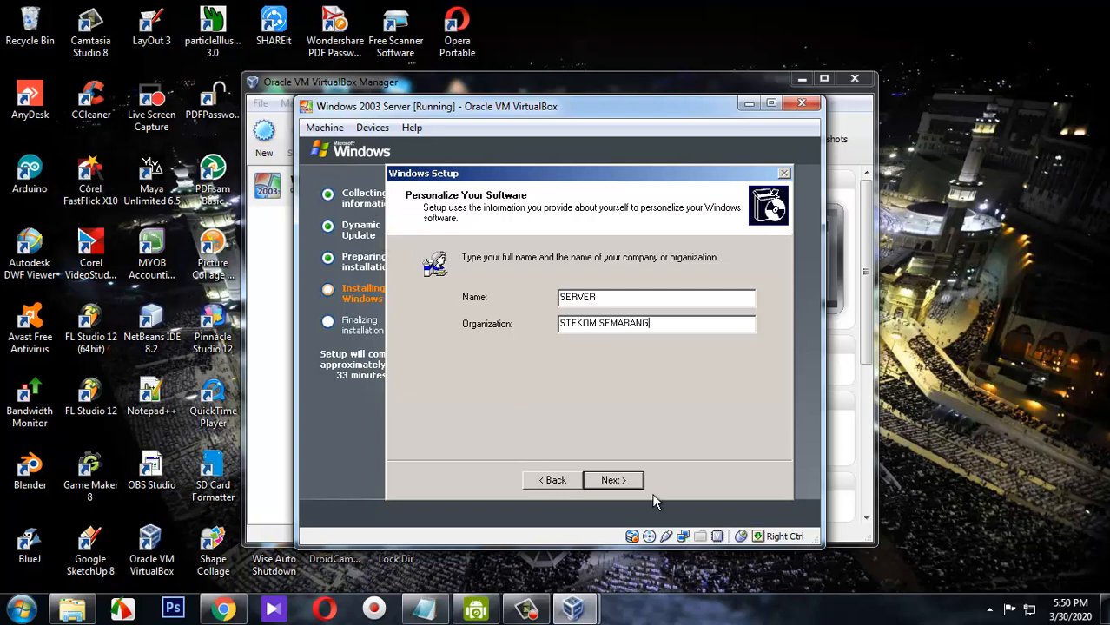
pyautogui.click(613, 483)
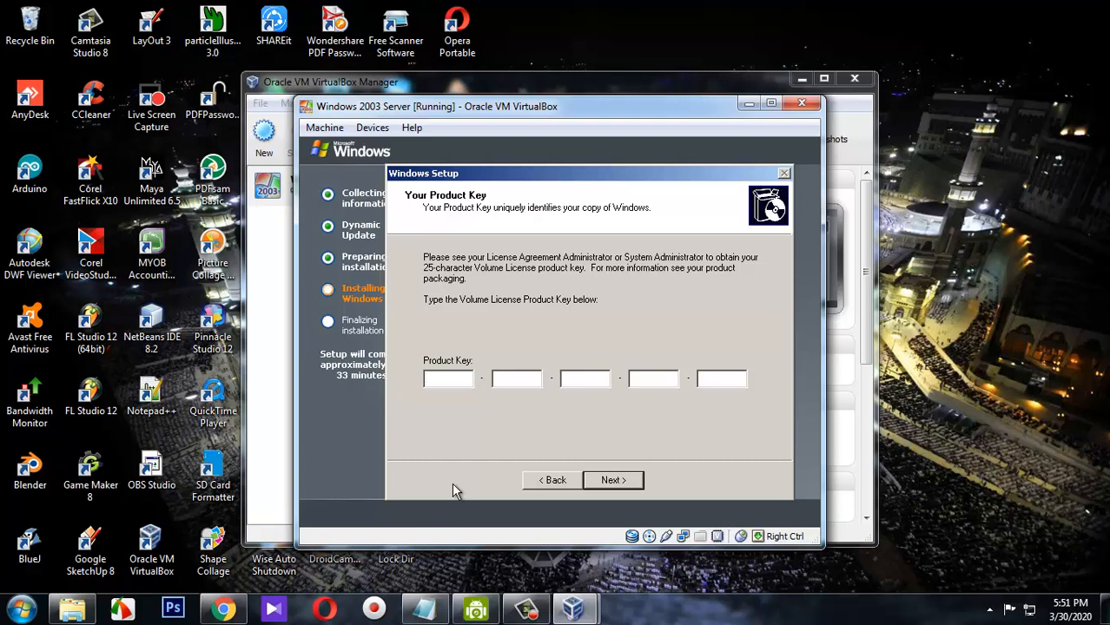
# Place Notepad beside Setup and type the 25-character volume licence key into the Product Key boxes
pyautogui.click(430, 610)
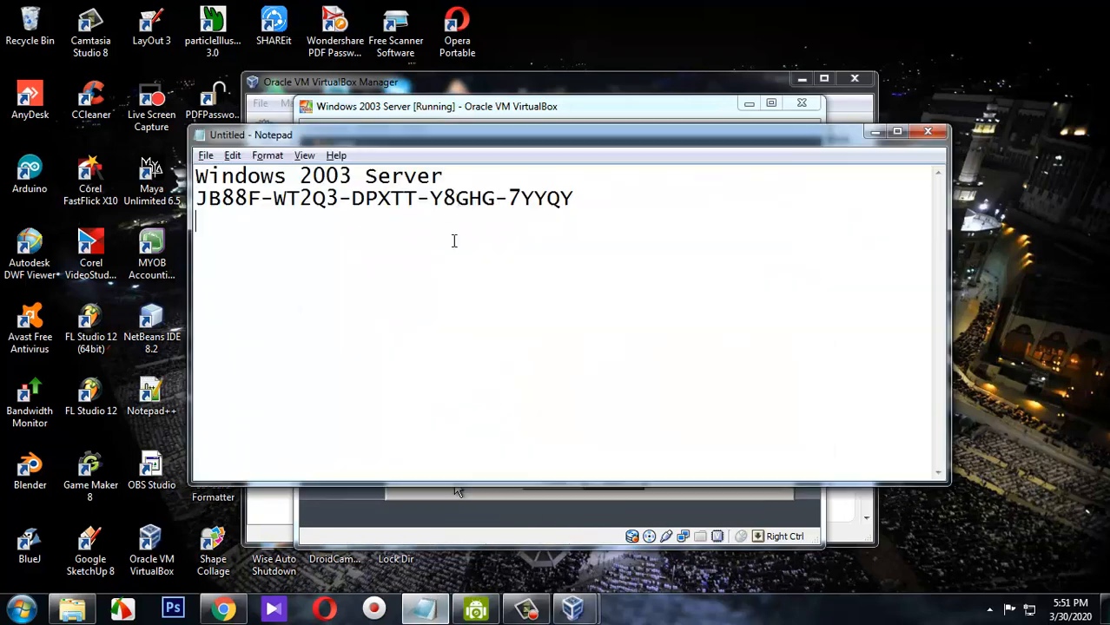
pyautogui.moveTo(539, 66); pyautogui.dragTo(552, 504)
pyautogui.click(500, 385)
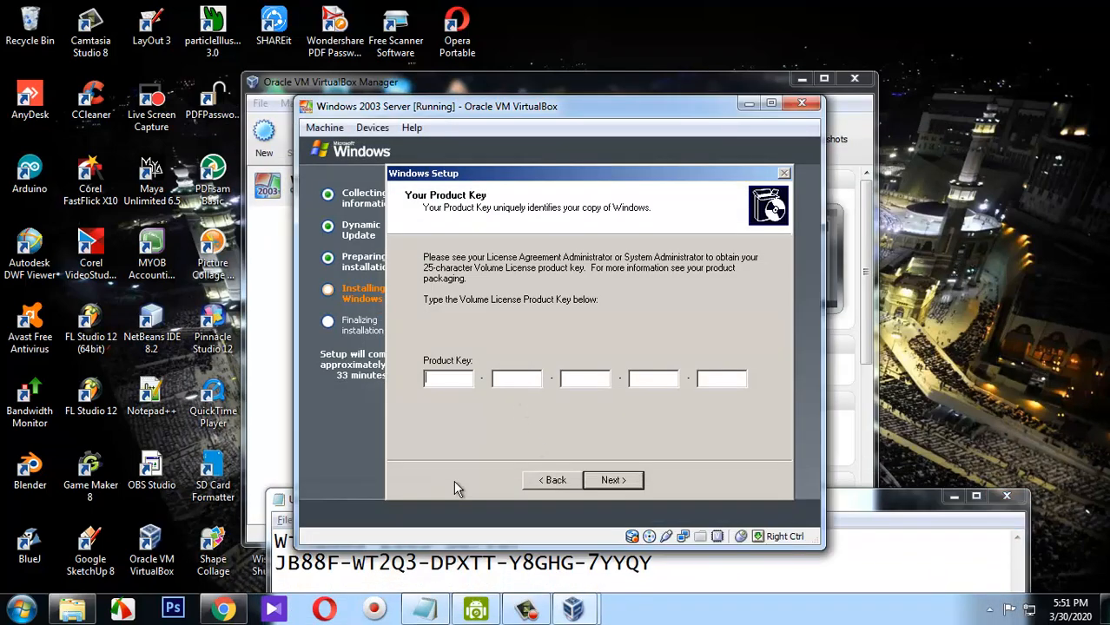
pyautogui.click(452, 371)
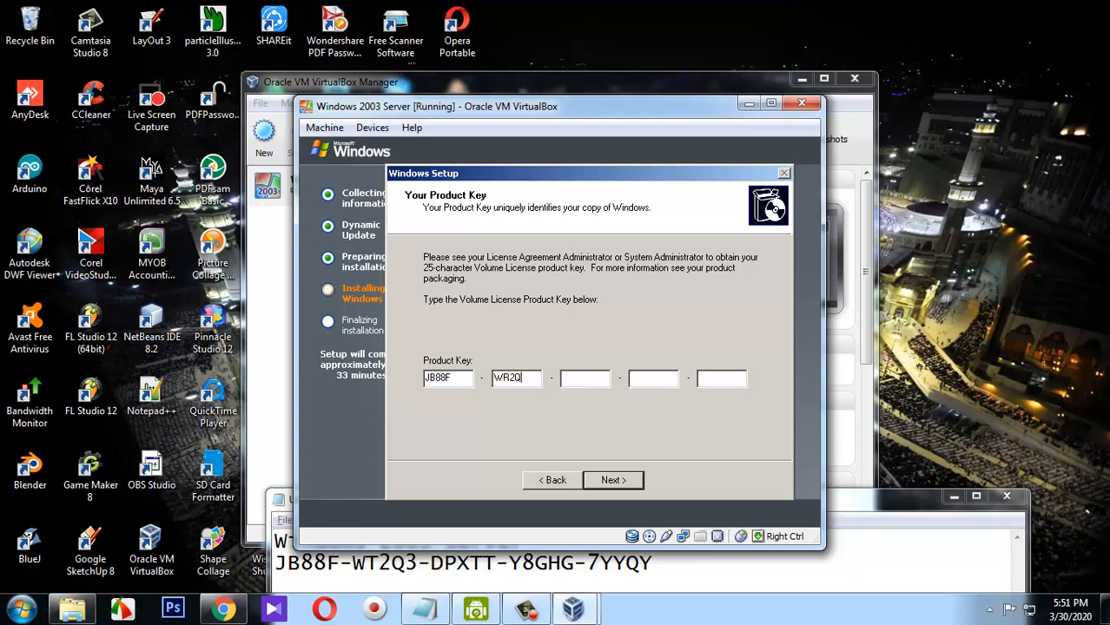
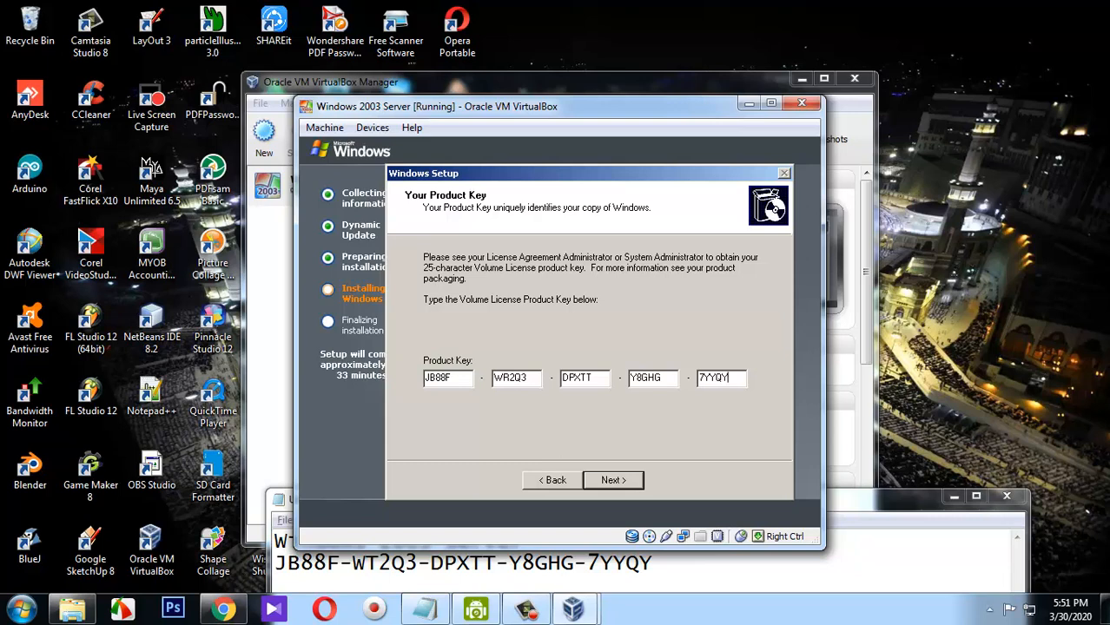
# After the invalid-key error, replace the wrong R with T in the second key group and resubmit
pyautogui.click(615, 483)
pyautogui.click(556, 377)
pyautogui.click(507, 379)
pyautogui.press('BackSpace')
pyautogui.write('T')
pyautogui.click(611, 482)
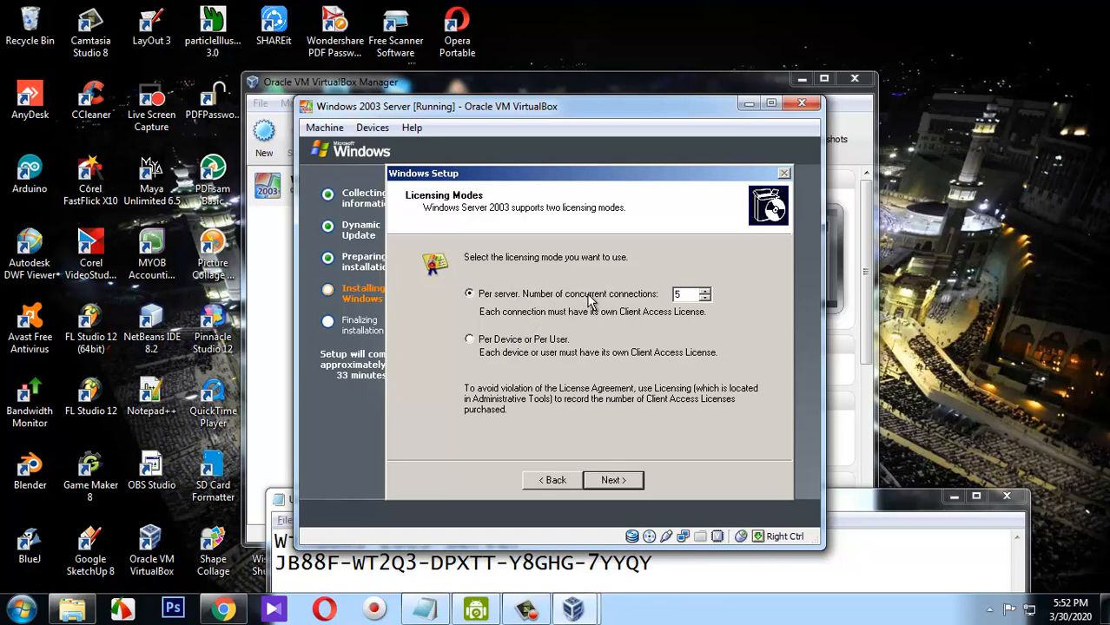
# Keep Per server licensing and change the computer name to SERVER1
pyautogui.click(610, 483)
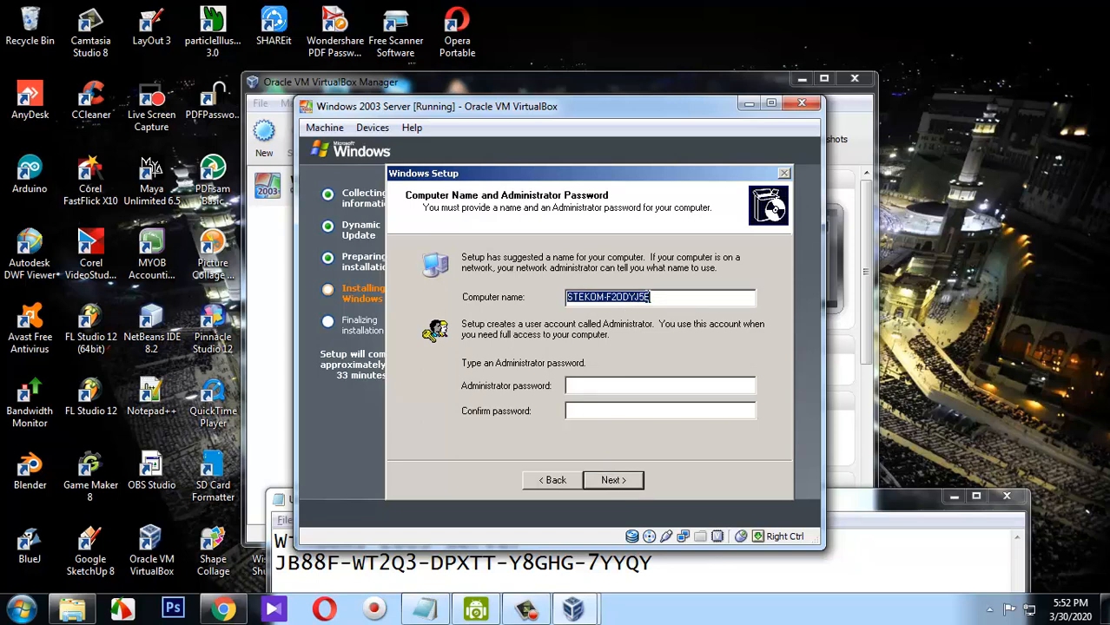
pyautogui.moveTo(652, 297); pyautogui.dragTo(537, 305)
pyautogui.write('SERVER1')
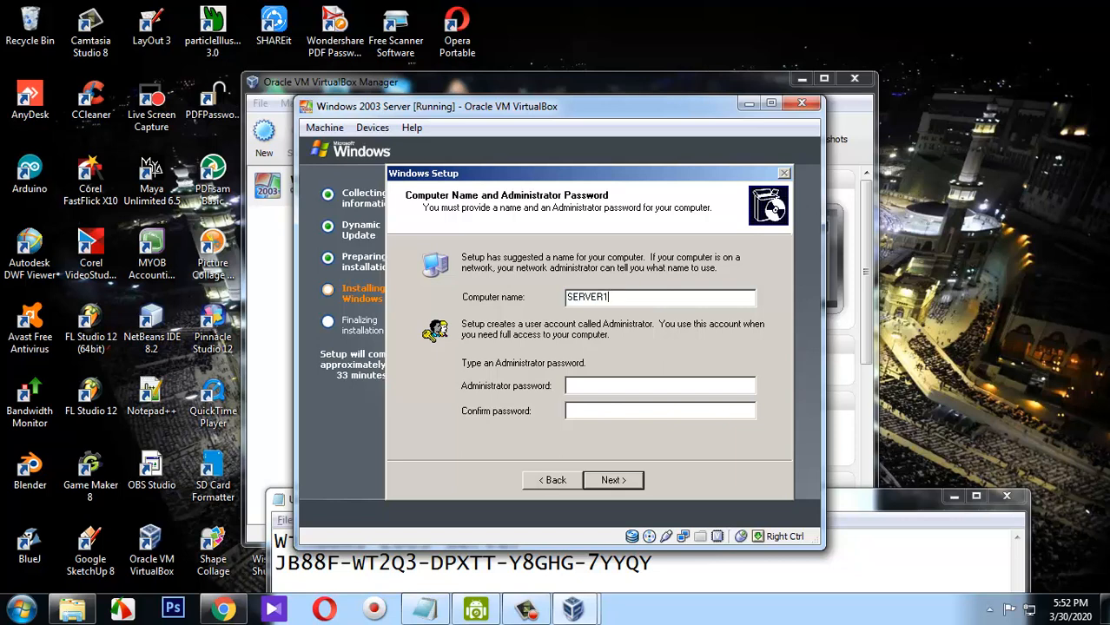
# Leave the Administrator password fields empty and confirm proceeding without a password
pyautogui.press('Tab')
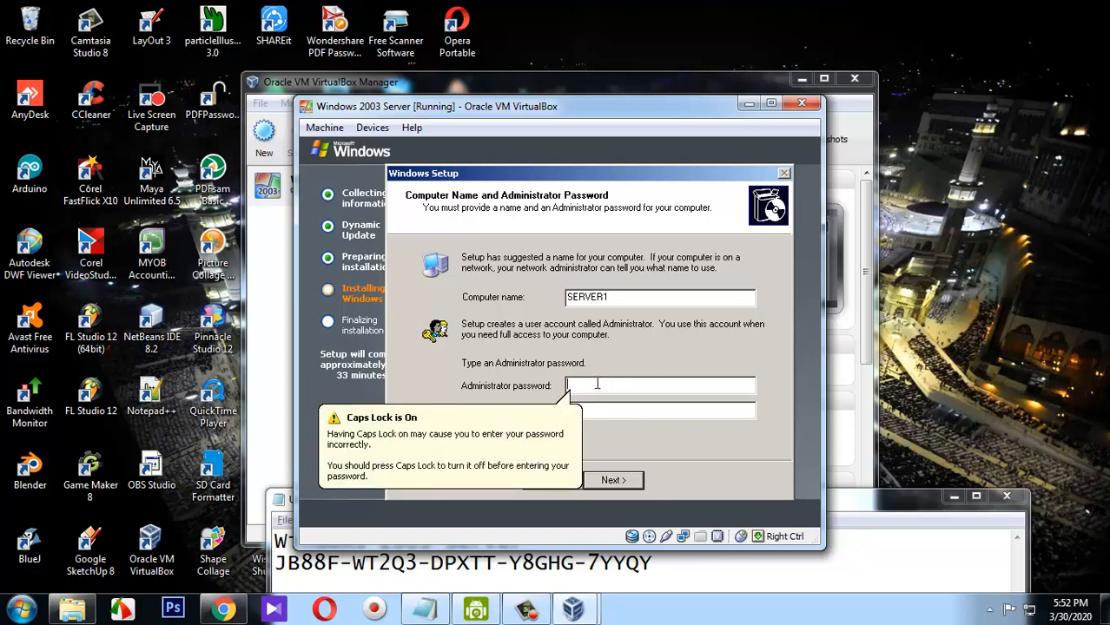
pyautogui.click(604, 411)
pyautogui.click(602, 389)
pyautogui.click(601, 411)
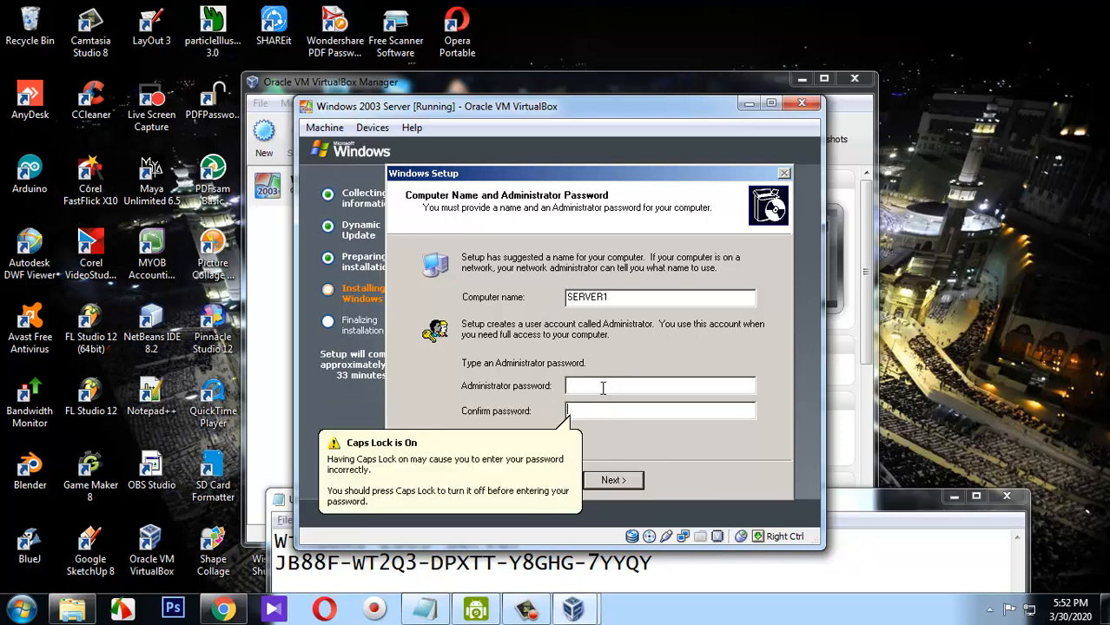
pyautogui.click(602, 388)
pyautogui.click(603, 407)
pyautogui.click(613, 483)
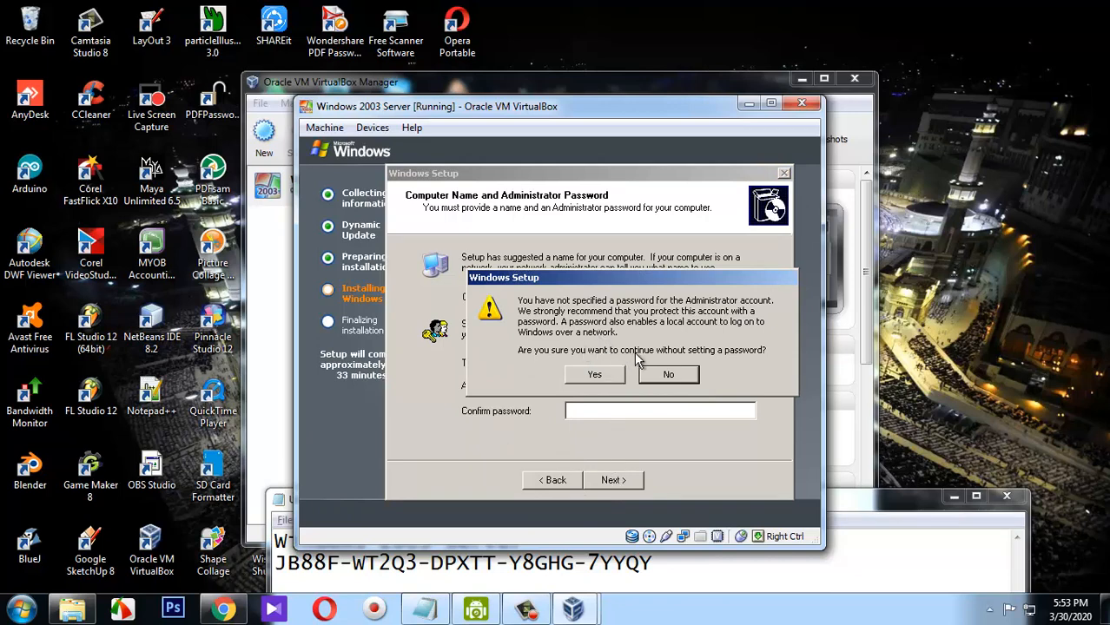
pyautogui.click(590, 376)
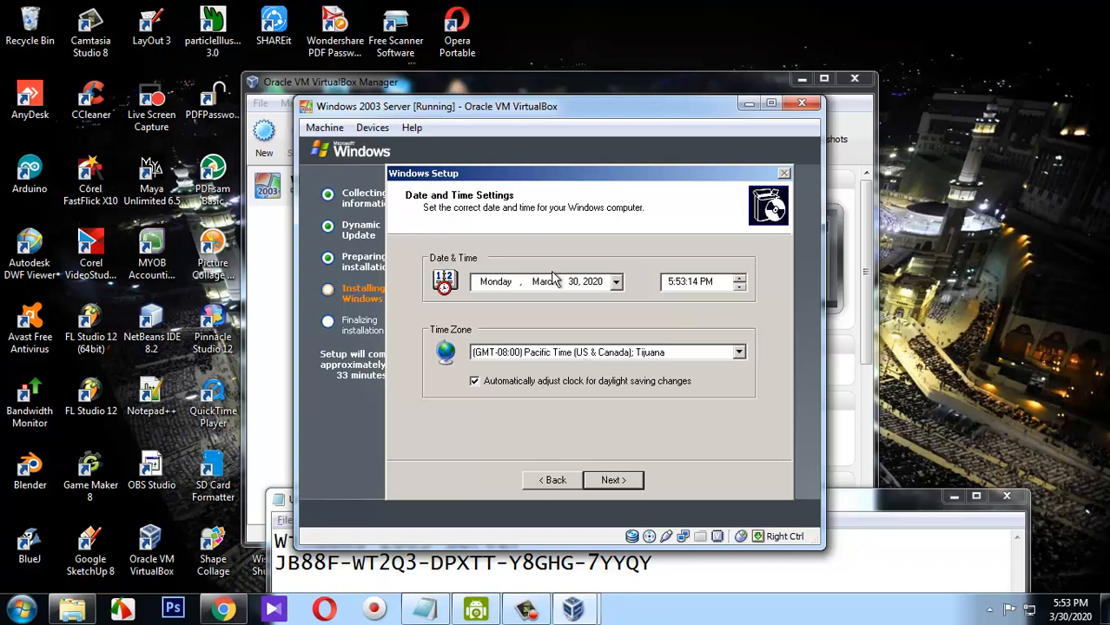
# Choose the (GMT+07:00) Bangkok, Hanoi, Jakarta time zone and accept the date and time settings
pyautogui.click(572, 354)
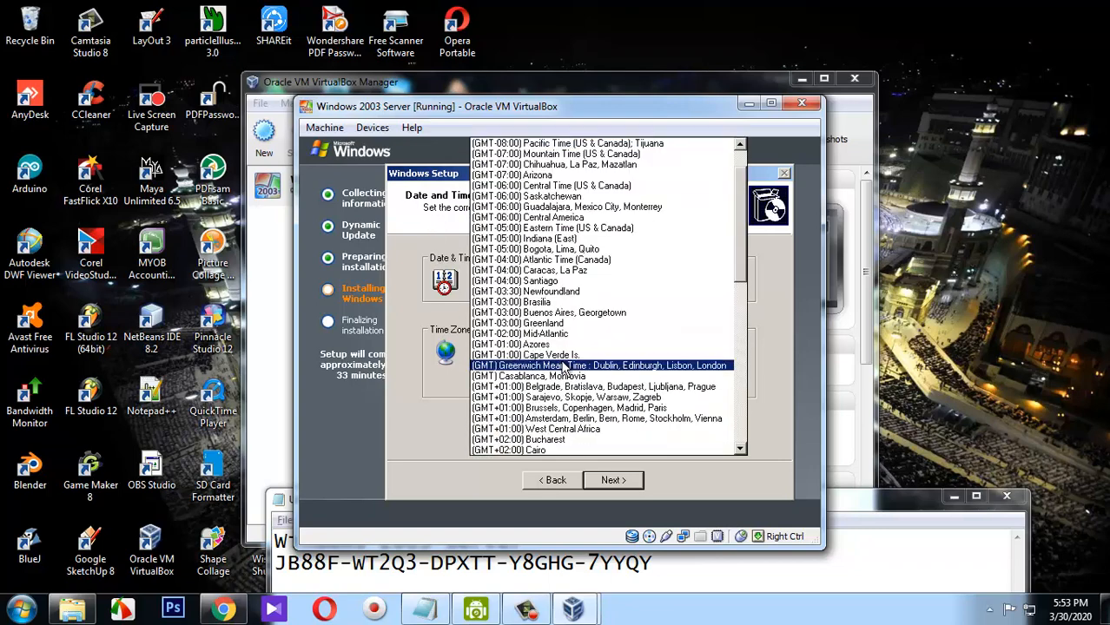
pyautogui.moveTo(741, 262); pyautogui.dragTo(741, 365)
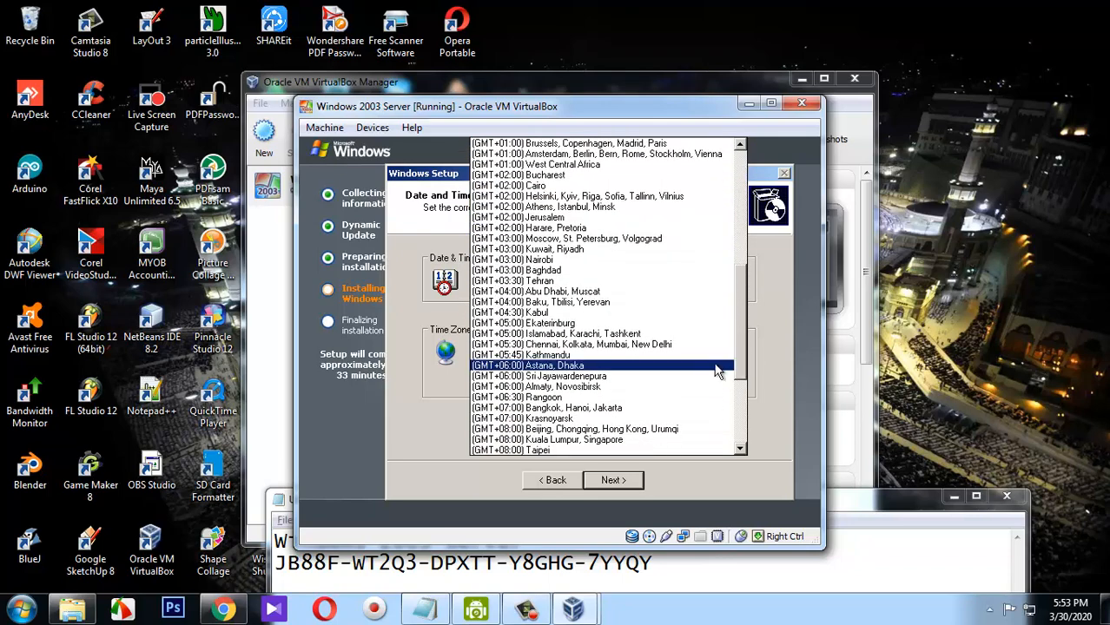
pyautogui.click(544, 408)
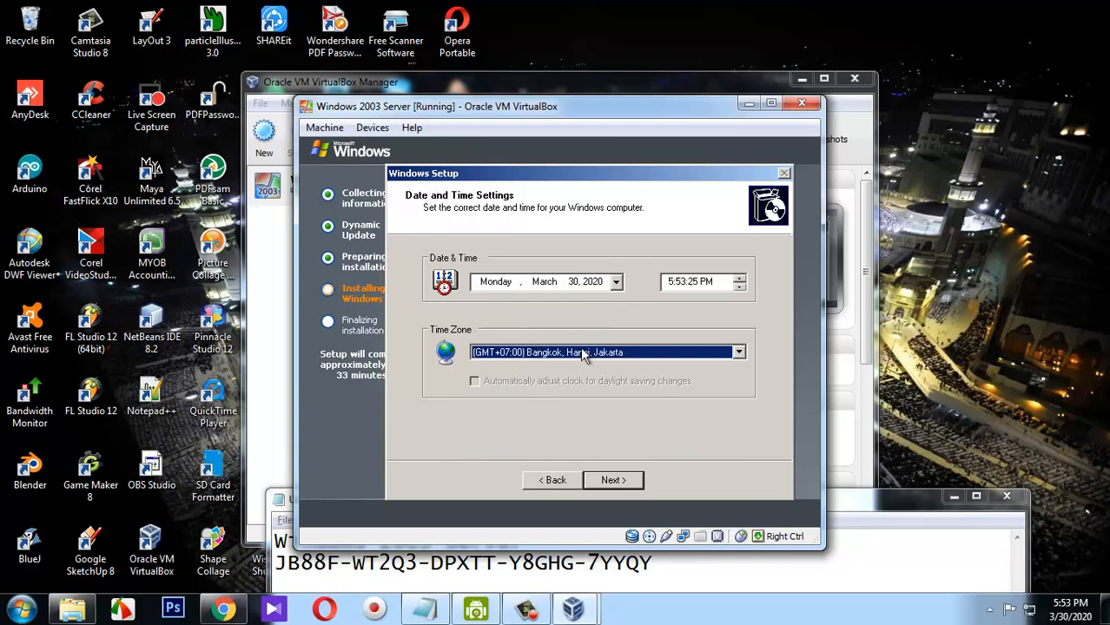
pyautogui.click(608, 480)
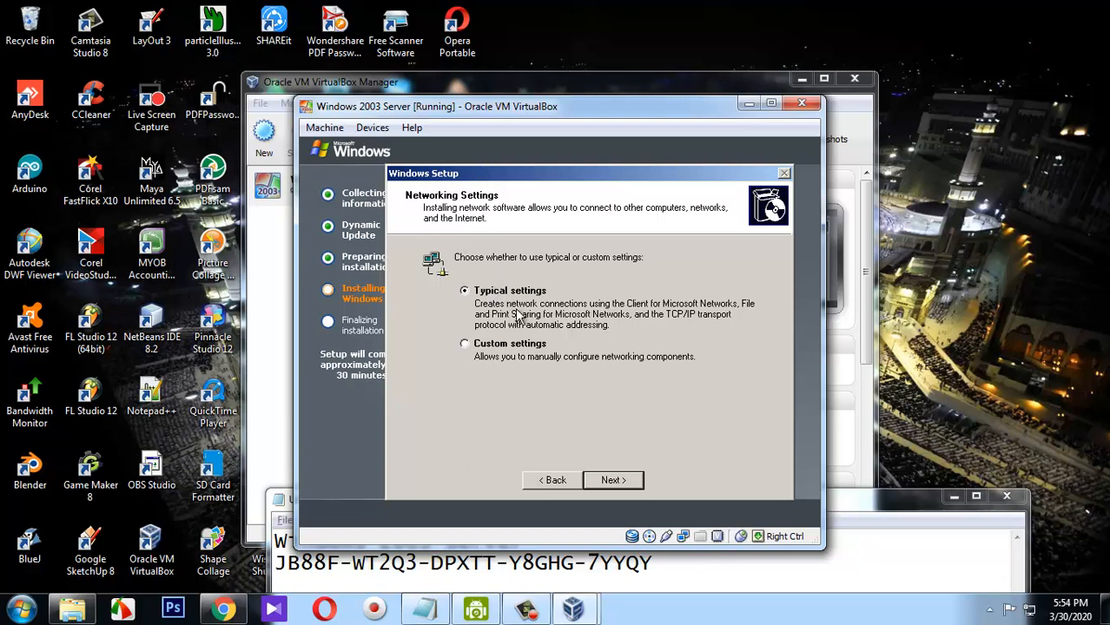
# Keep Typical network settings and the WORKGROUP workgroup, continuing setup past both pages
pyautogui.click(611, 481)
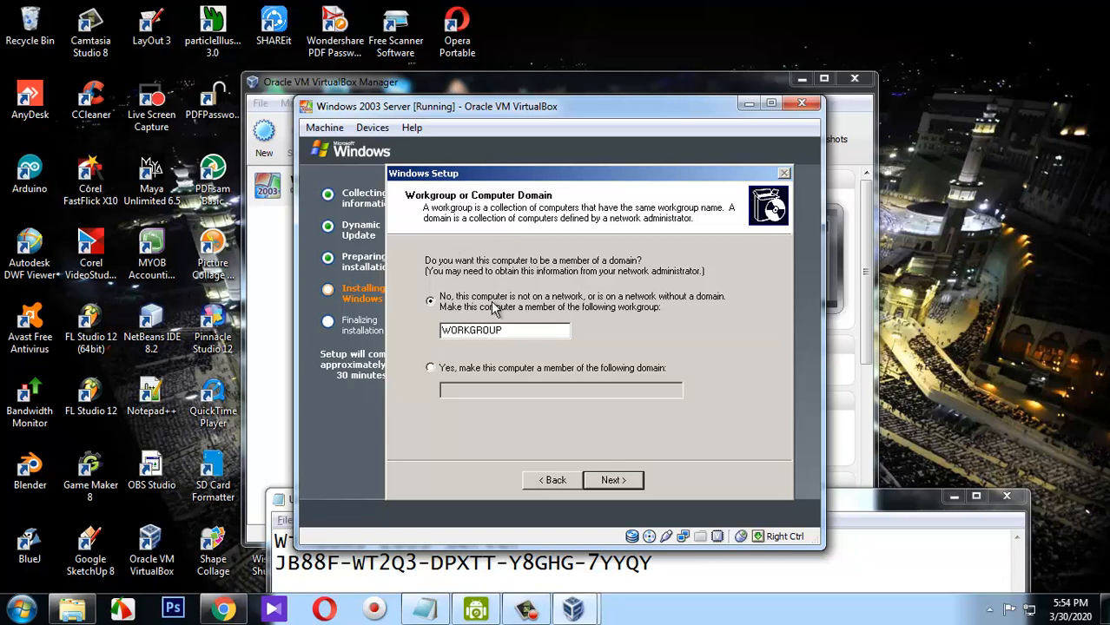
pyautogui.click(607, 475)
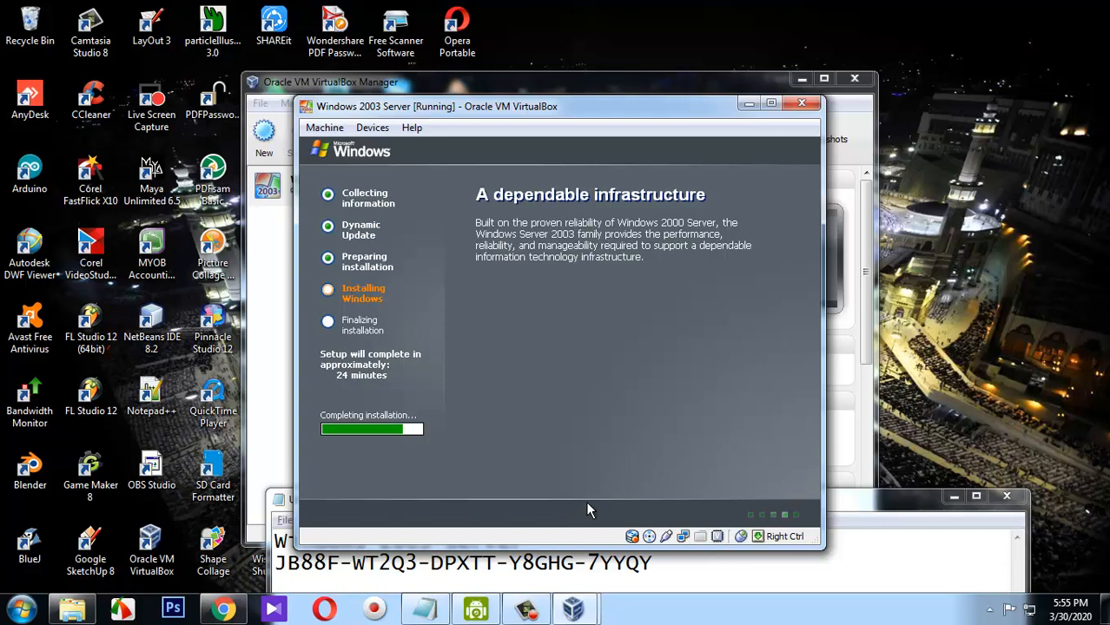
# Minimize the host Notepad window holding the product key while setup finishes
pyautogui.click(971, 496)
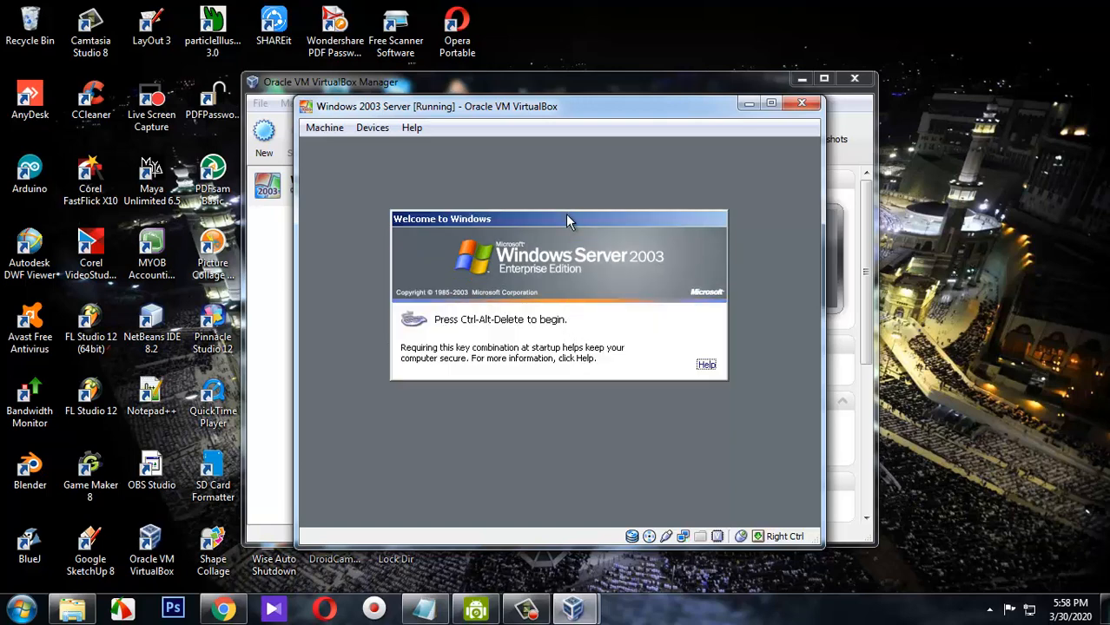
# Send Ctrl+Alt+Delete and log on as Administrator with the account password
pyautogui.hotkey('ctrl', 'Delete')
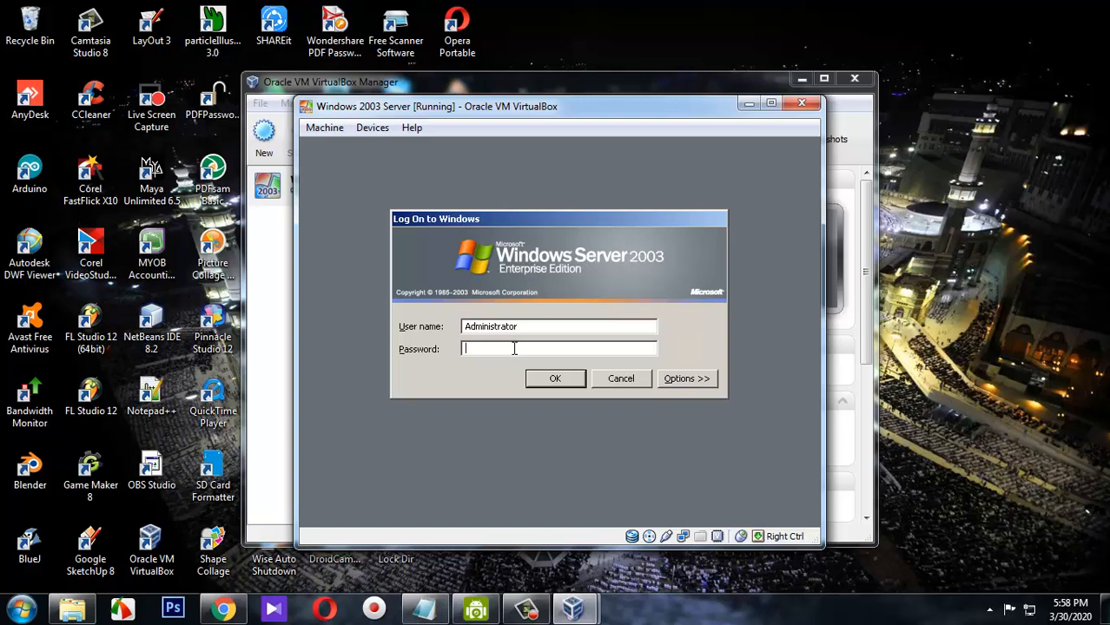
pyautogui.click(549, 380)
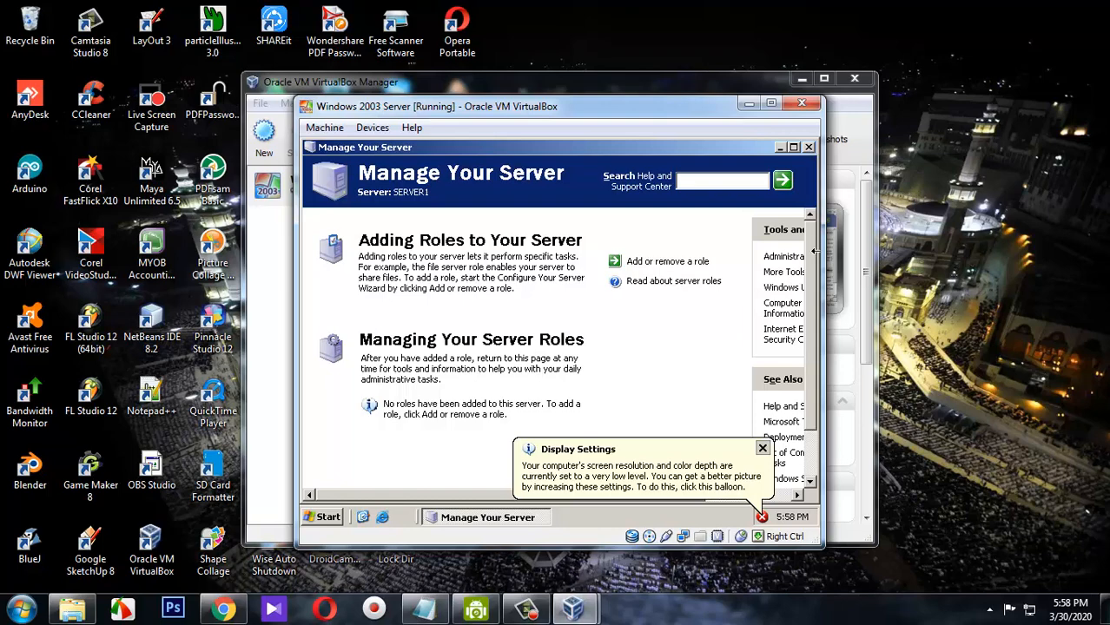
# Close the Manage Your Server window and dismiss the Display Settings balloon
pyautogui.scroll(-1, 815, 286)
pyautogui.scroll(1, 815, 323)
pyautogui.click(809, 148)
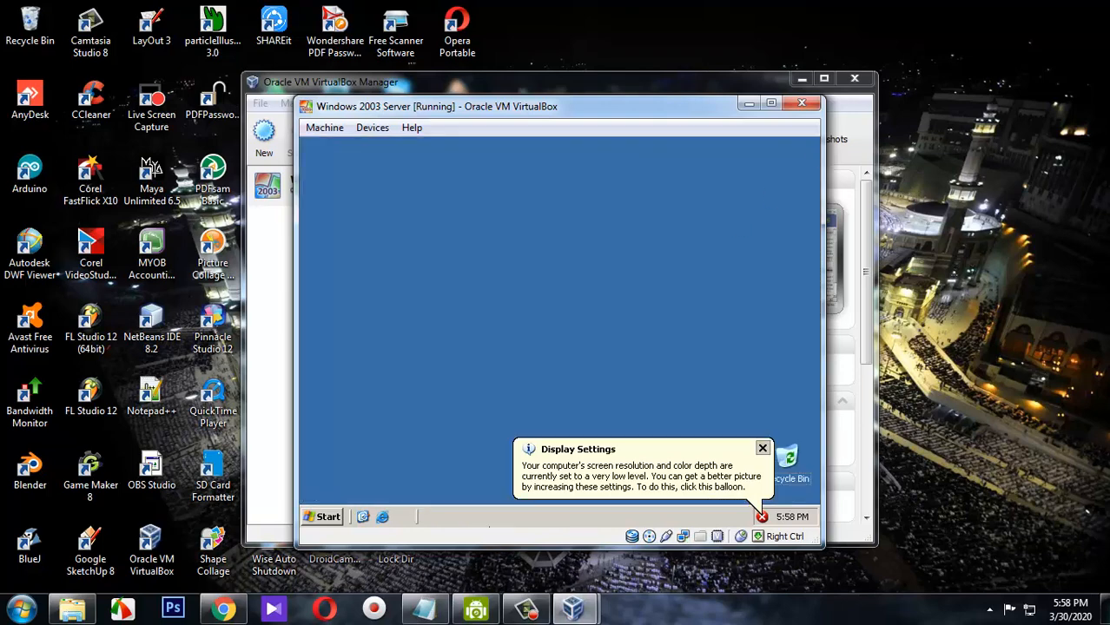
pyautogui.click(762, 449)
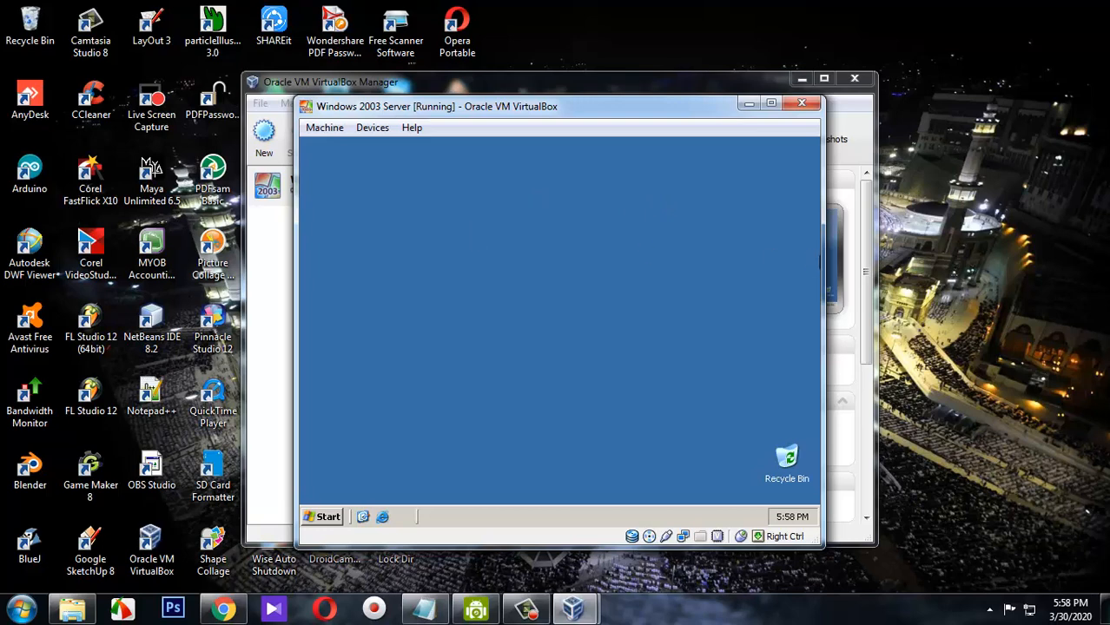
pyautogui.click(326, 516)
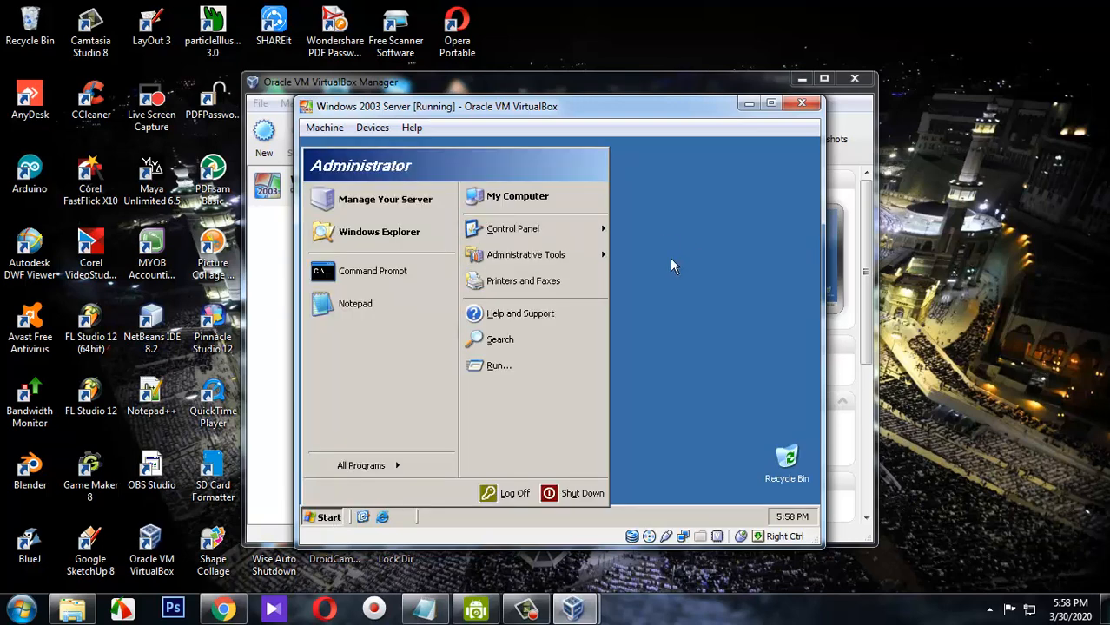
pyautogui.click(703, 271)
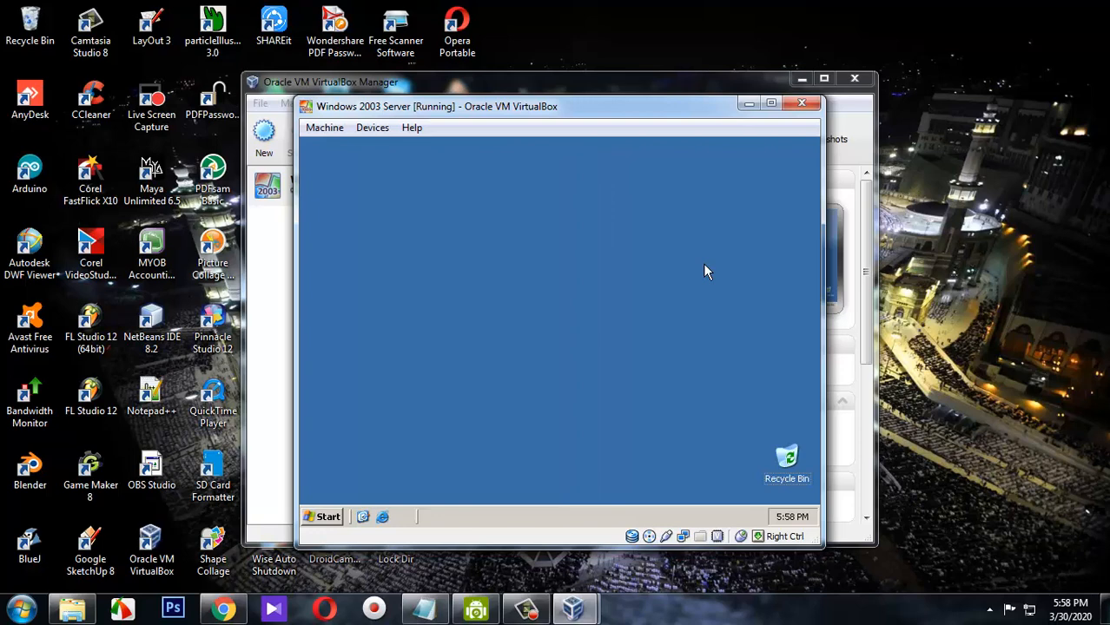
pyautogui.press('Control_R')
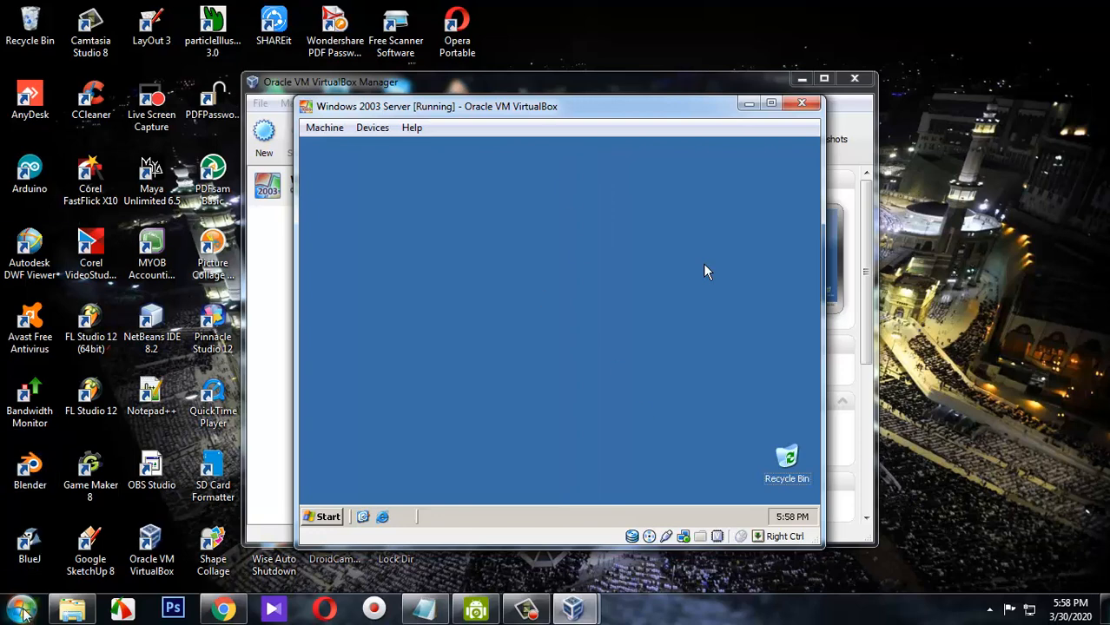
pyautogui.click(23, 609)
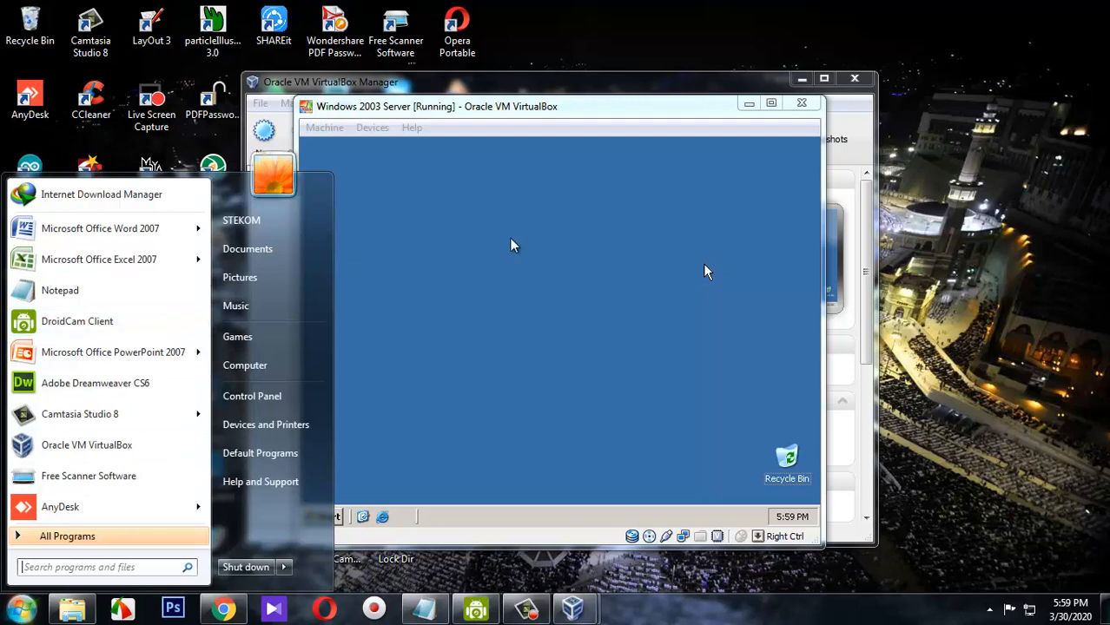
pyautogui.click(463, 256)
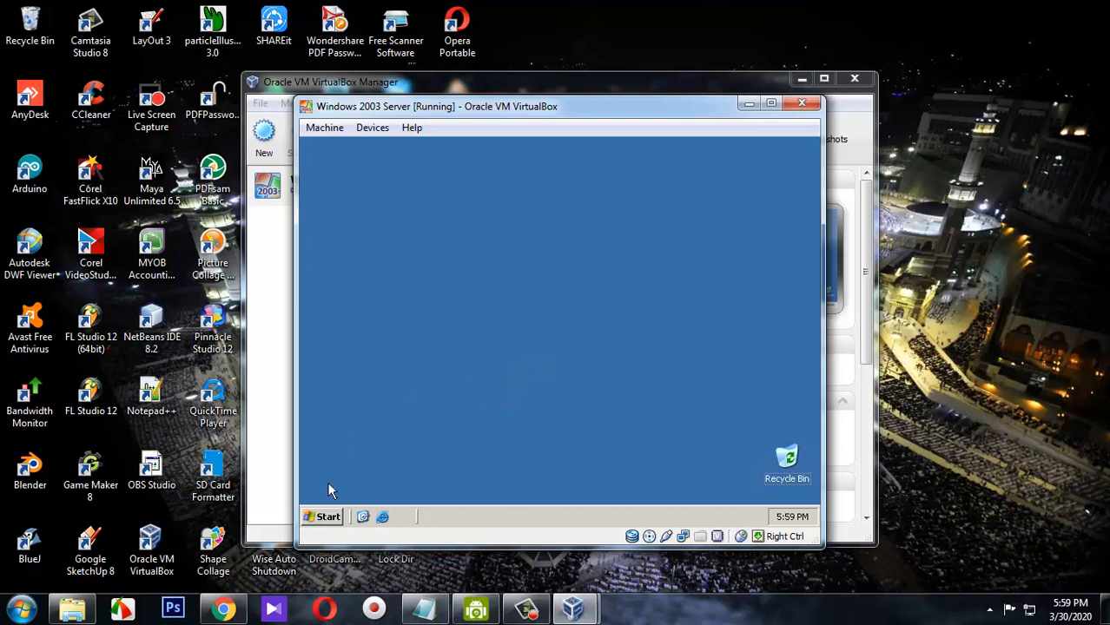
# Shut down the guest from the Start menu with reason Hardware: Maintenance (Planned)
pyautogui.click(326, 518)
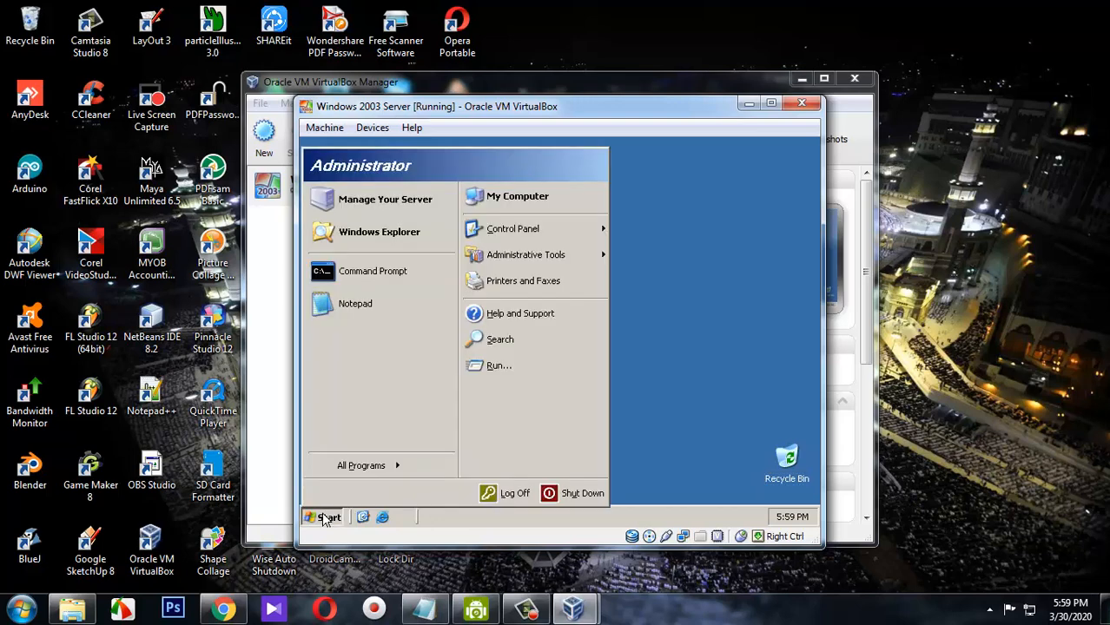
pyautogui.click(576, 494)
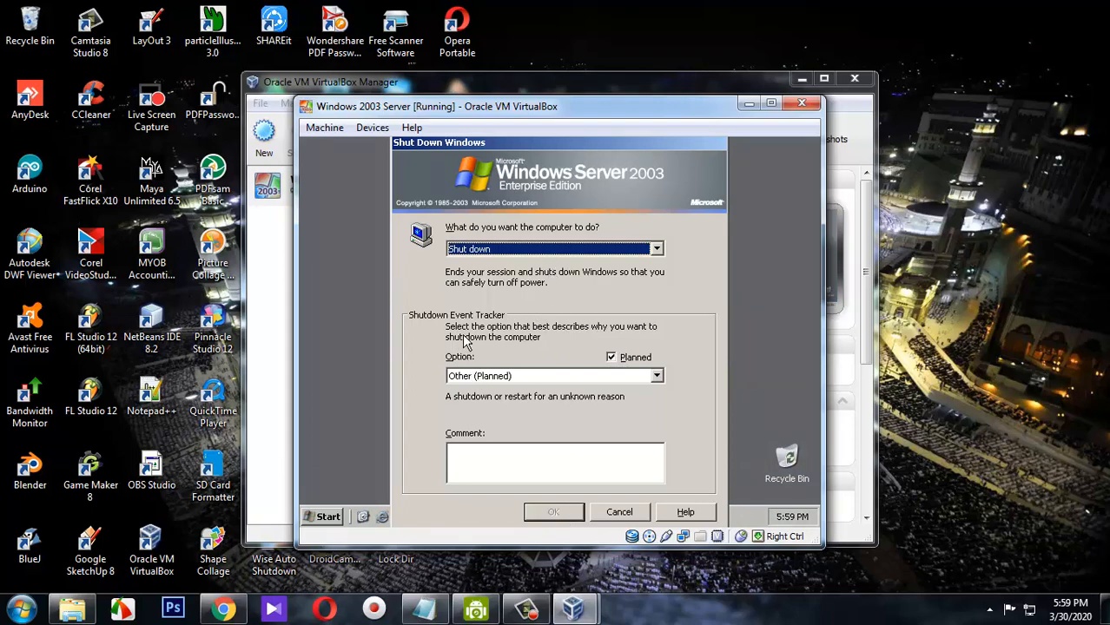
pyautogui.click(509, 377)
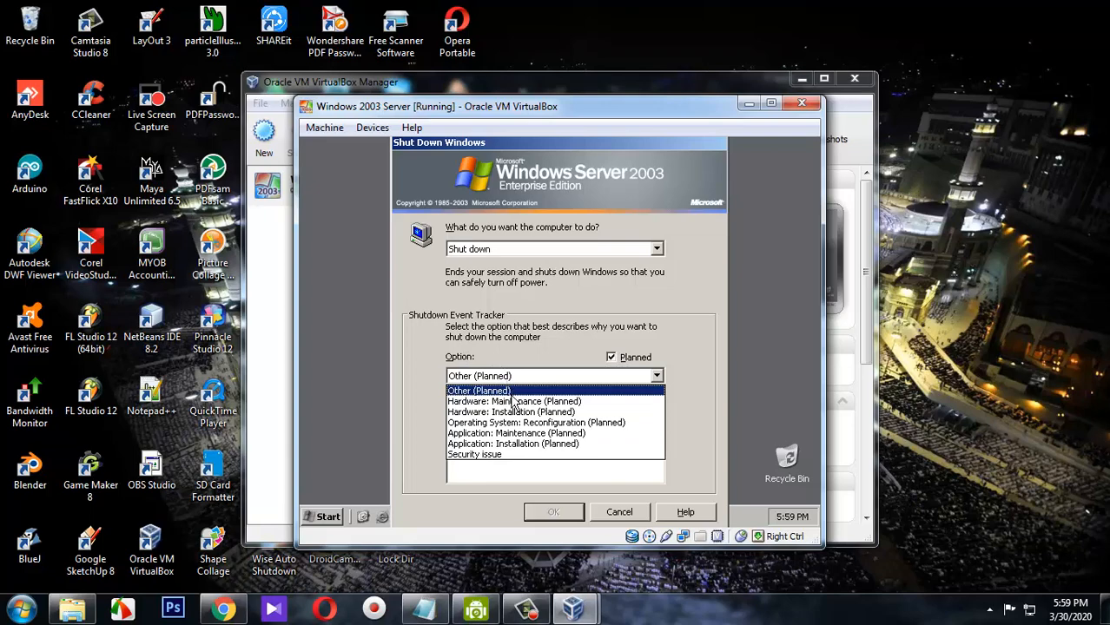
pyautogui.click(512, 403)
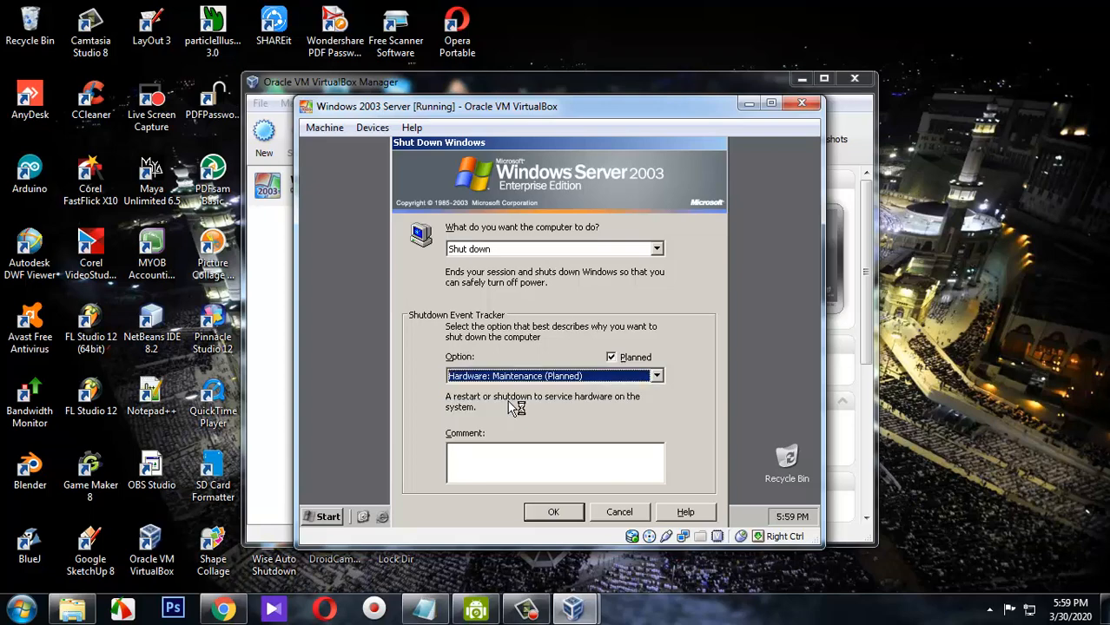
pyautogui.click(553, 512)
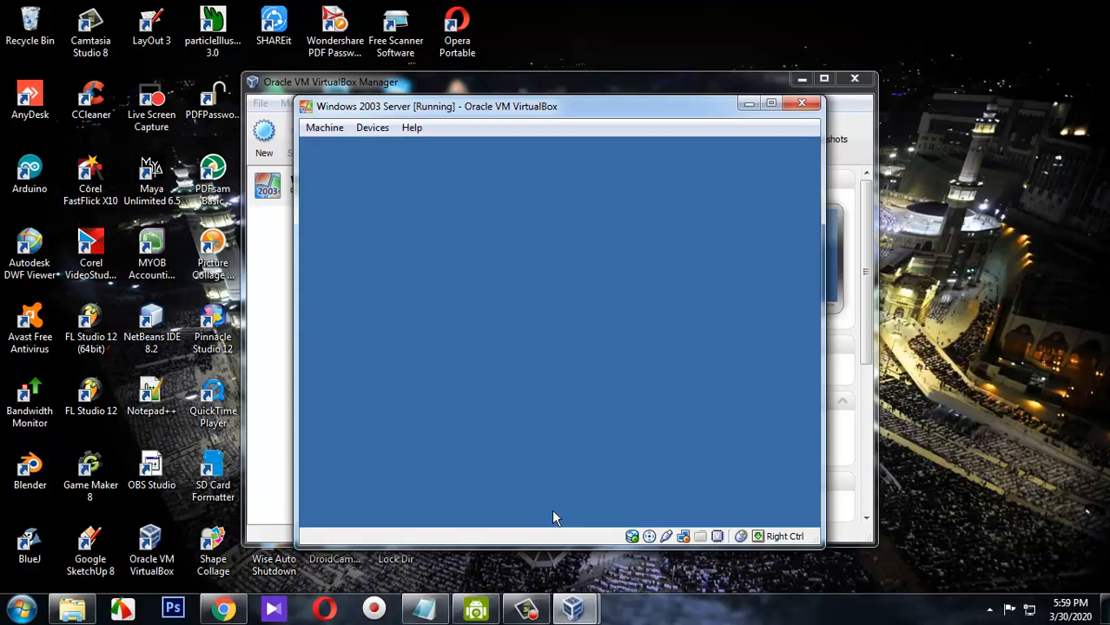